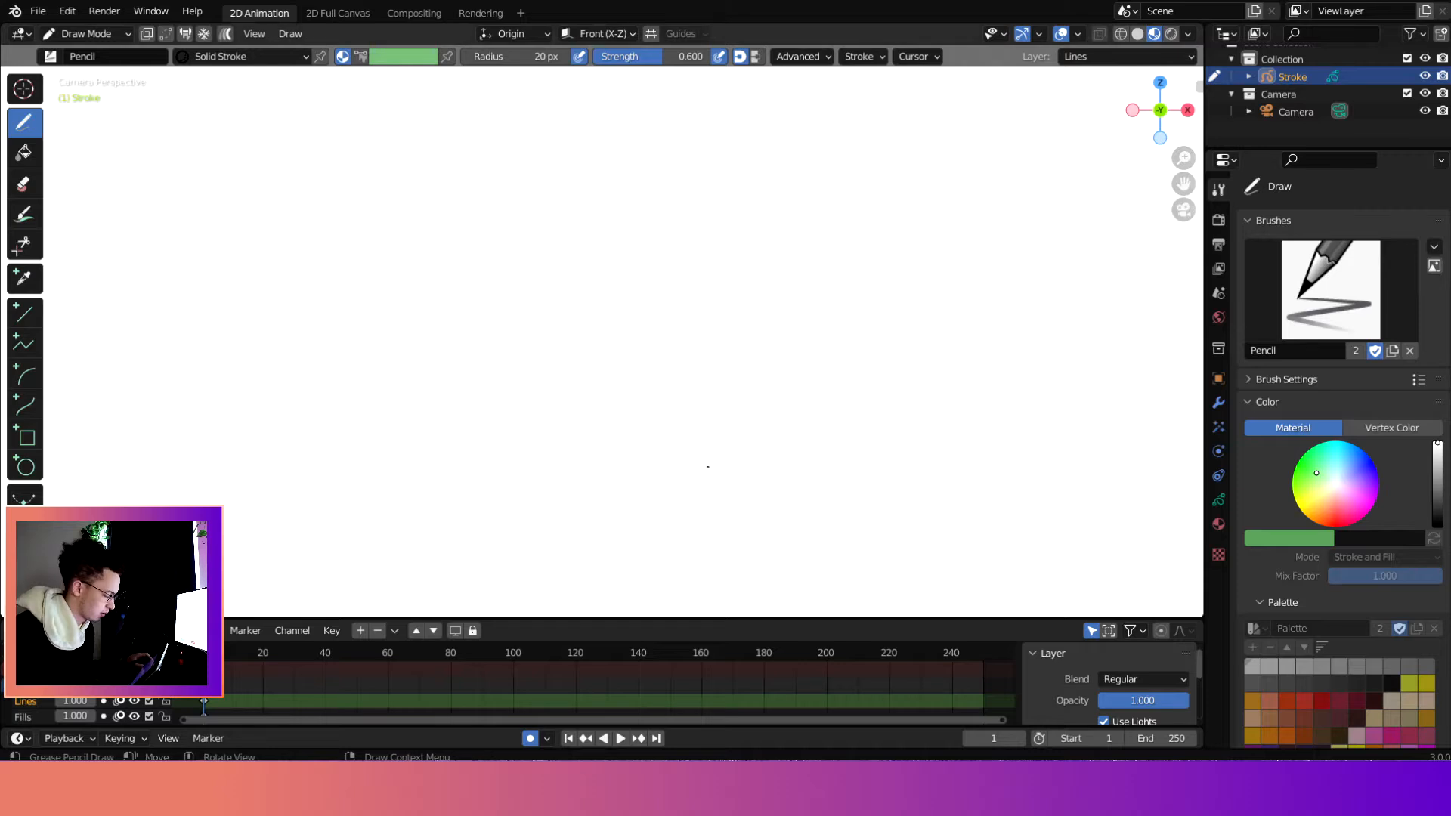
Set the Pencil brush to a strength of 1.000 and a radius of 60 px, undoing the test arc drawn in between.
left_click(469, 321)
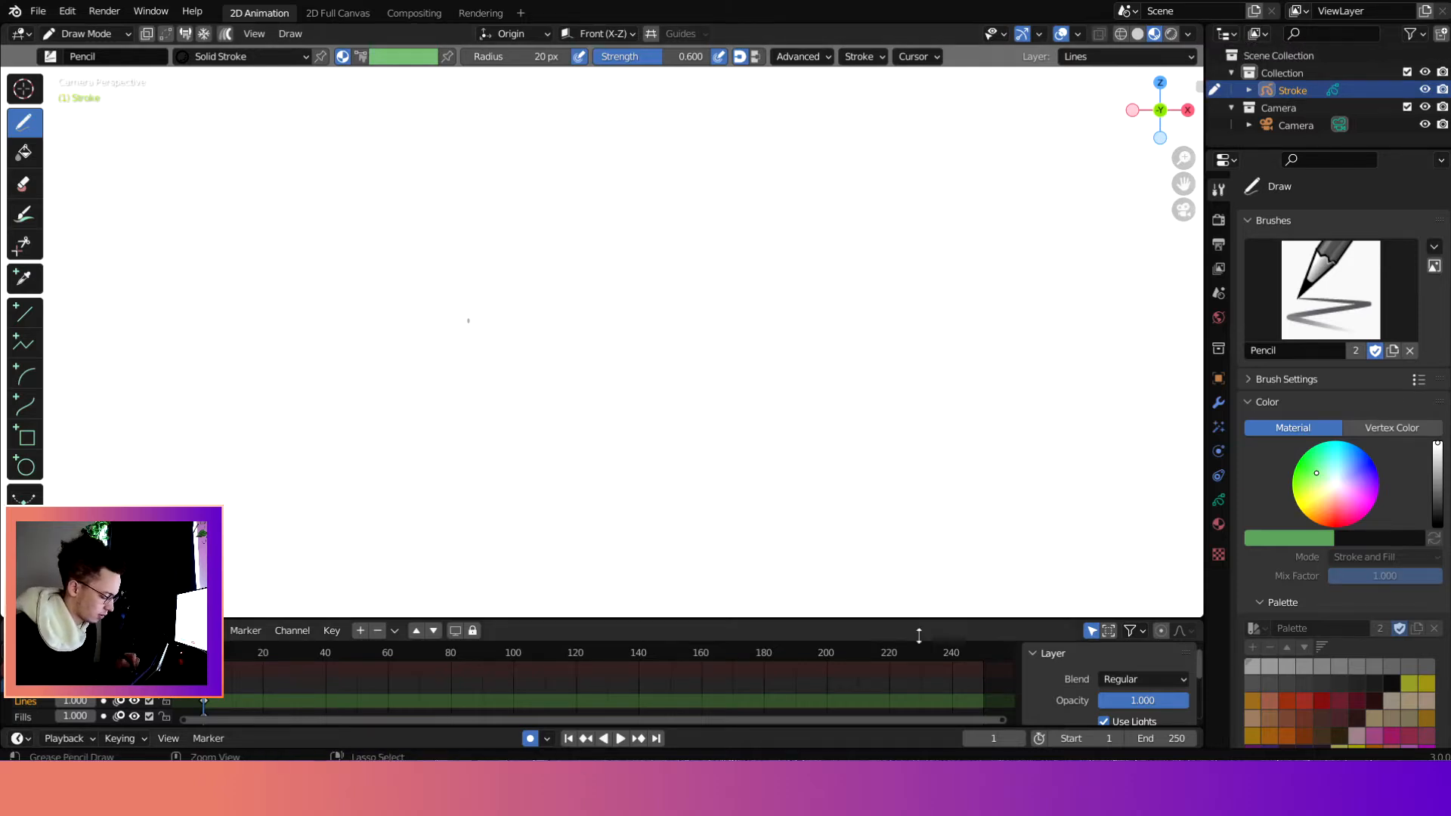
key("ctrl+s")
left_click_drag(699, 56, 747, 68)
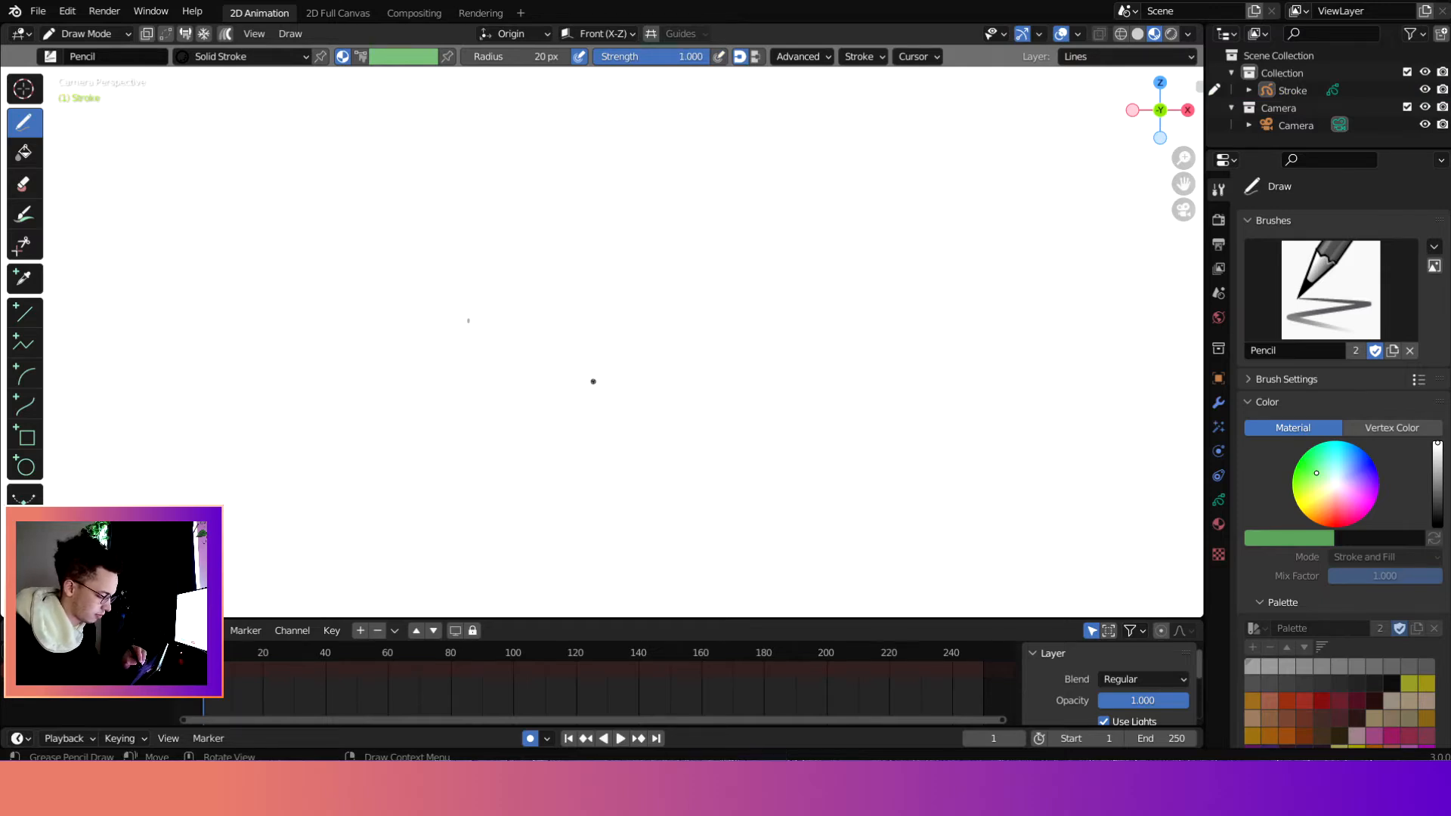
mouse_move(565, 413)
left_mouse_down()
mouse_move(499, 290)
mouse_move(579, 280)
left_mouse_up()
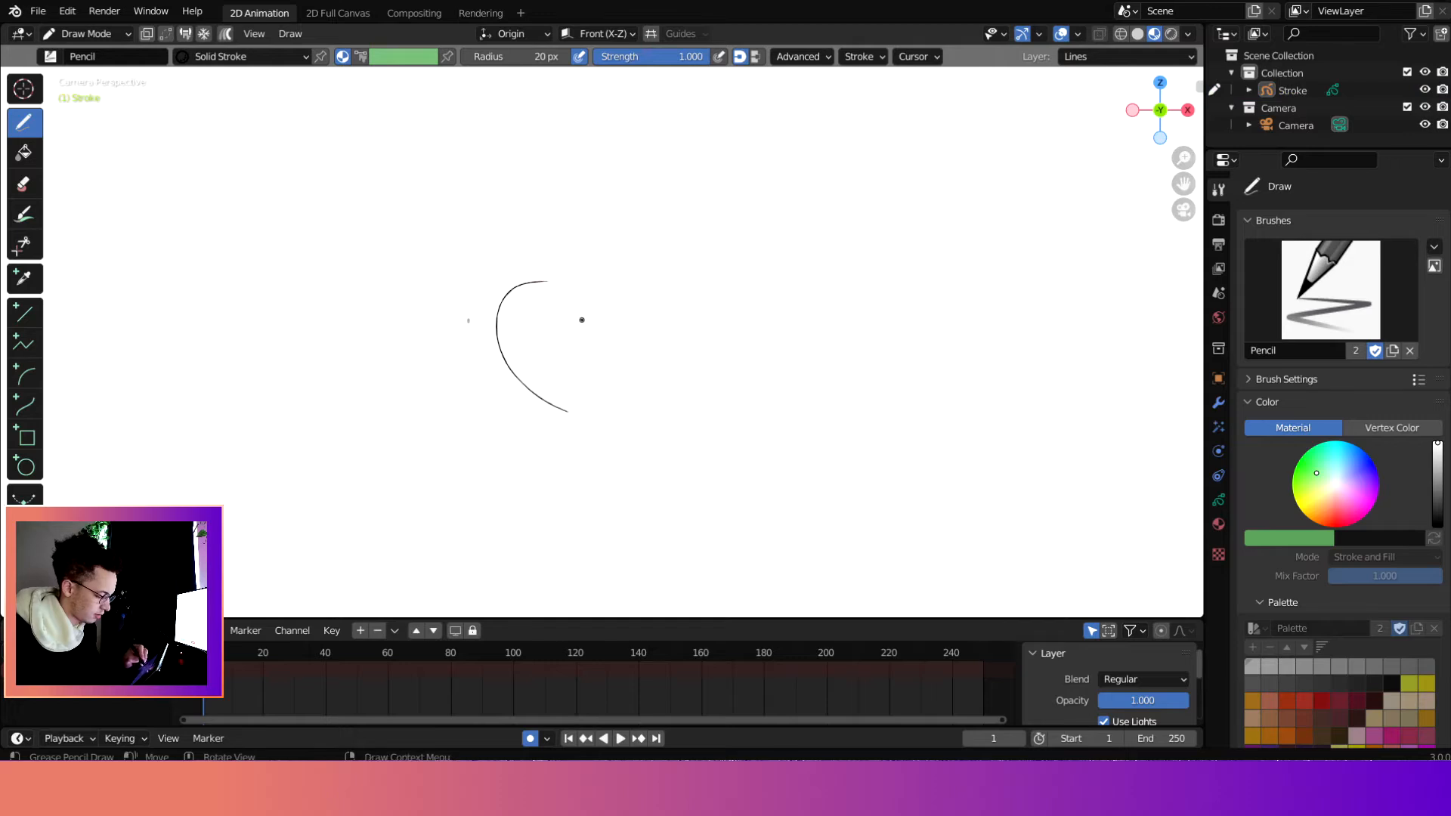
key("ctrl+z")
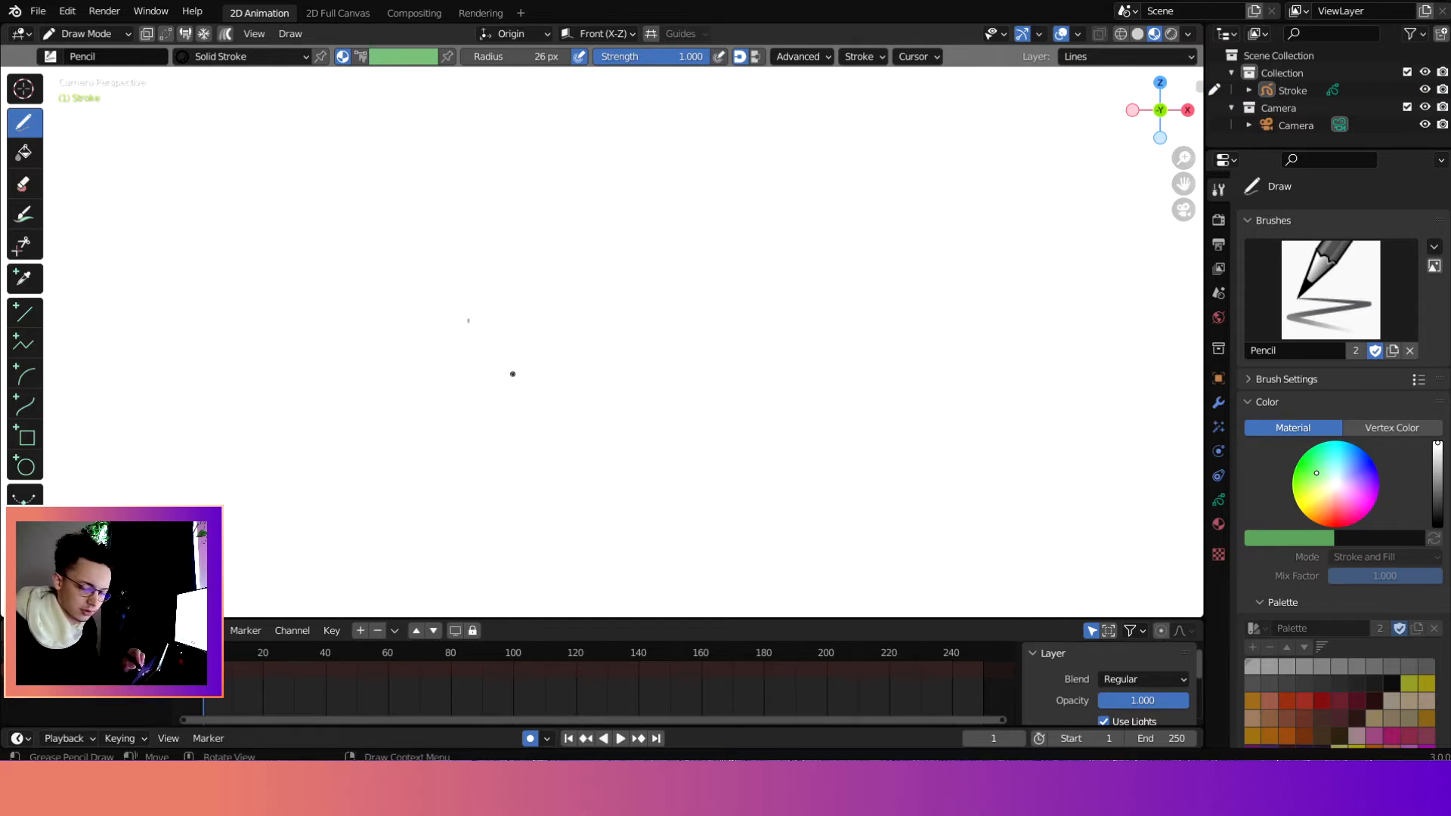
key("f")
left_click(543, 378)
Draw a smiley face with a round head outline, two circular eyes, a curved mouth and a short pupil in each eye.
mouse_move(550, 421)
left_mouse_down()
mouse_move(528, 337)
mouse_move(632, 315)
mouse_move(667, 281)
left_mouse_up()
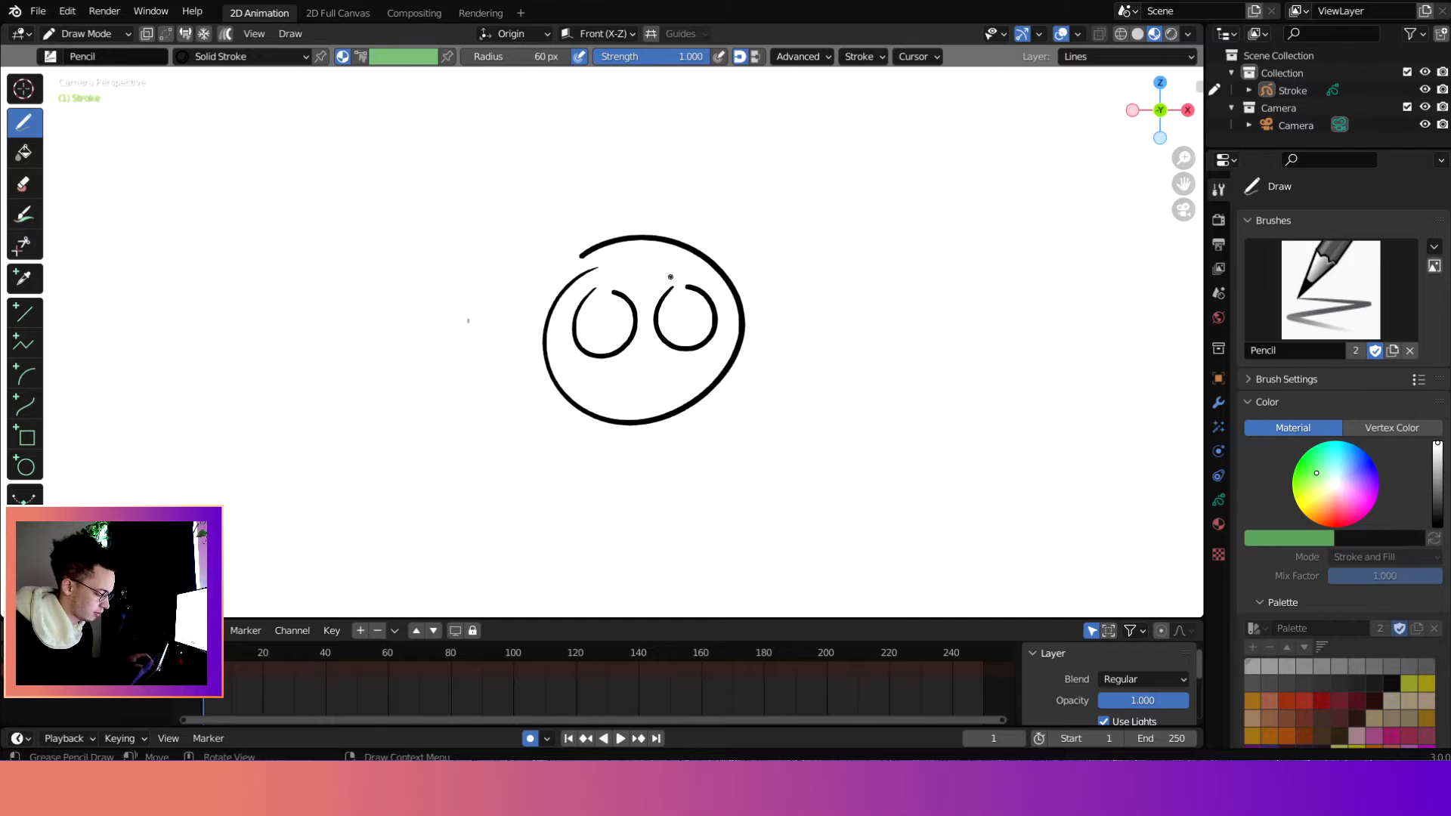
scroll(673, 275, "down", 3)
scroll(673, 274, "up", 3)
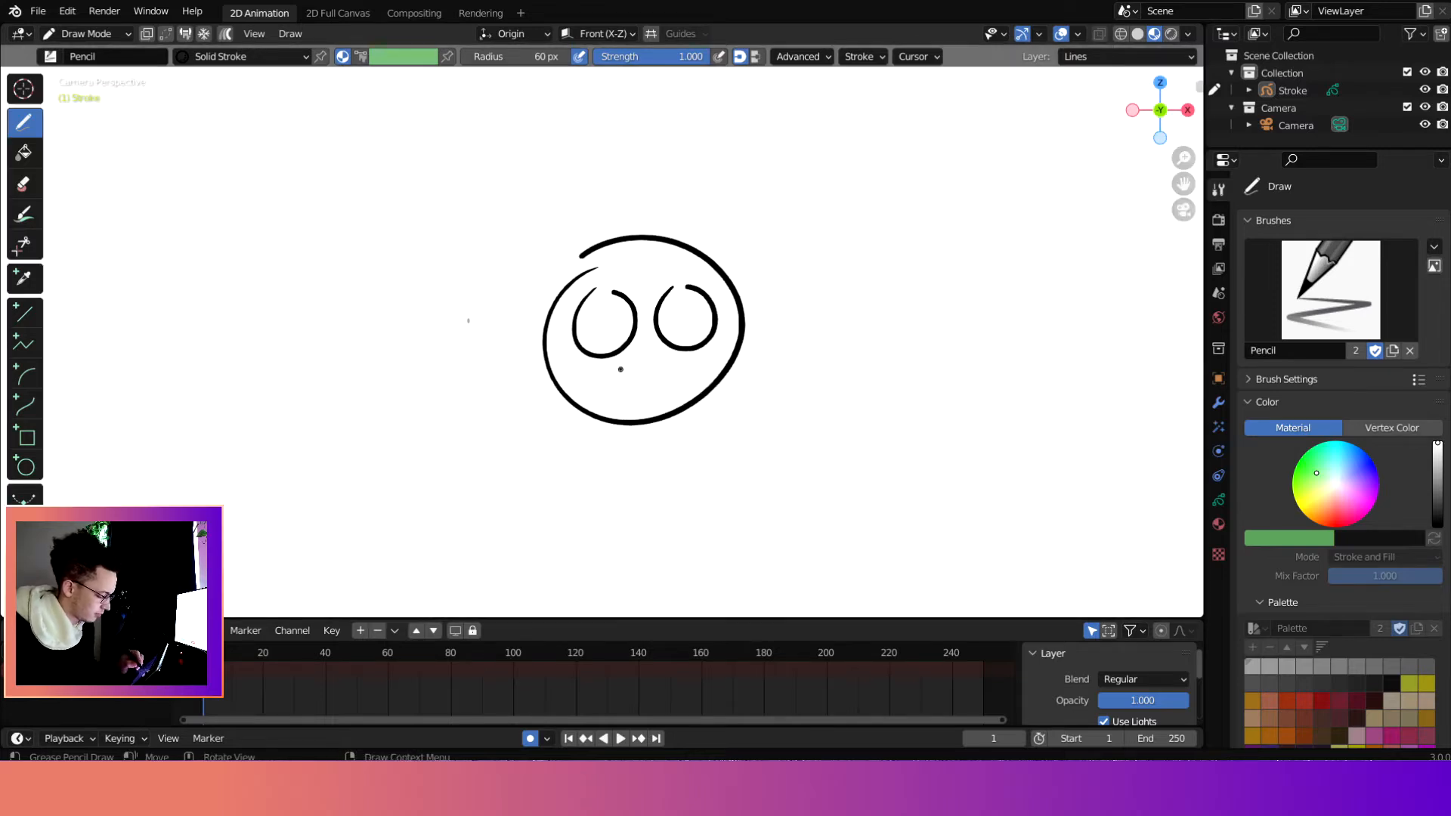
left_click_drag(611, 382, 666, 384)
left_click_drag(681, 308, 682, 345)
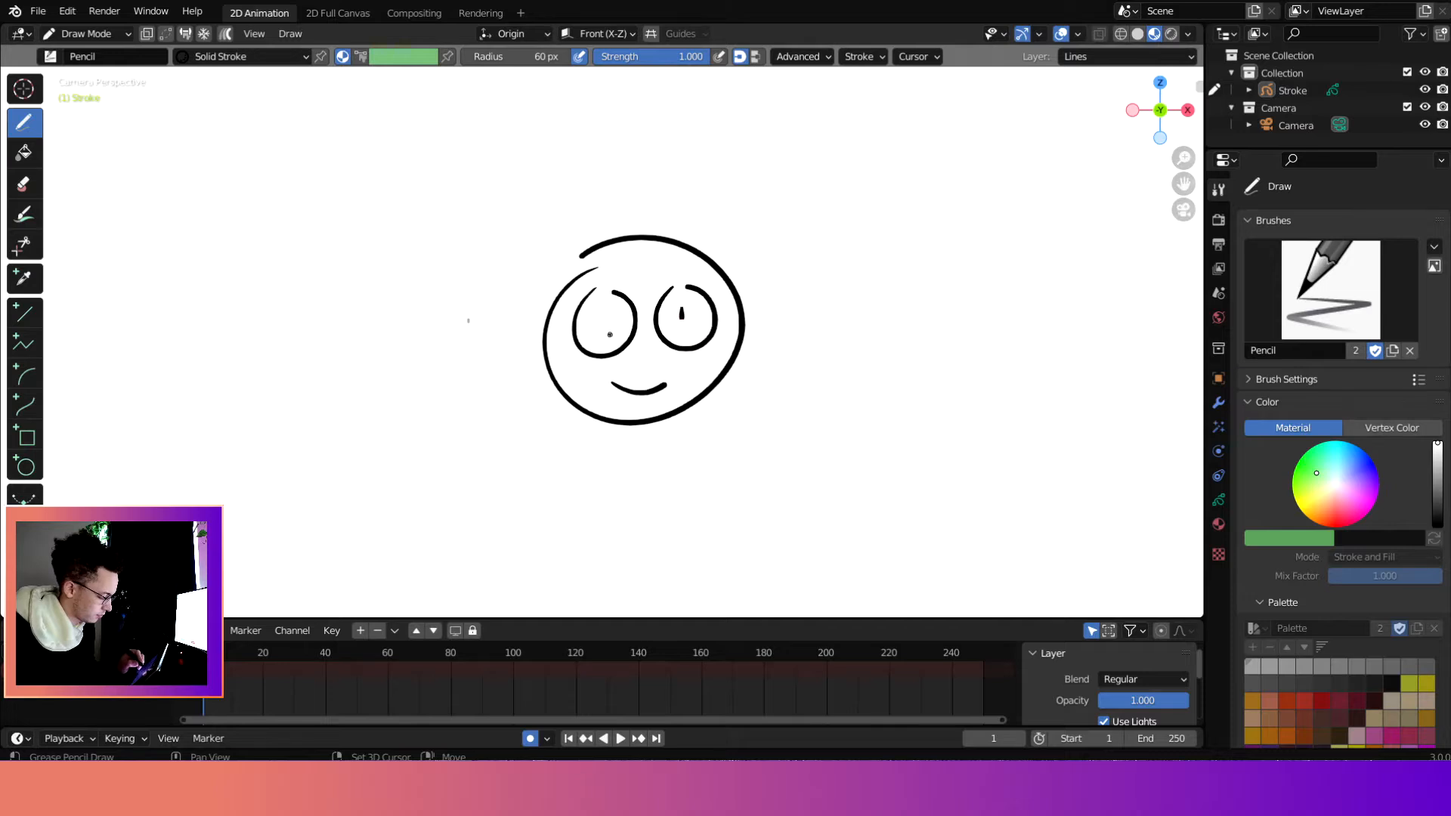
left_click_drag(602, 320, 602, 320)
Add a Length modifier to the Stroke object and expand its Curvature settings.
left_click(1330, 289)
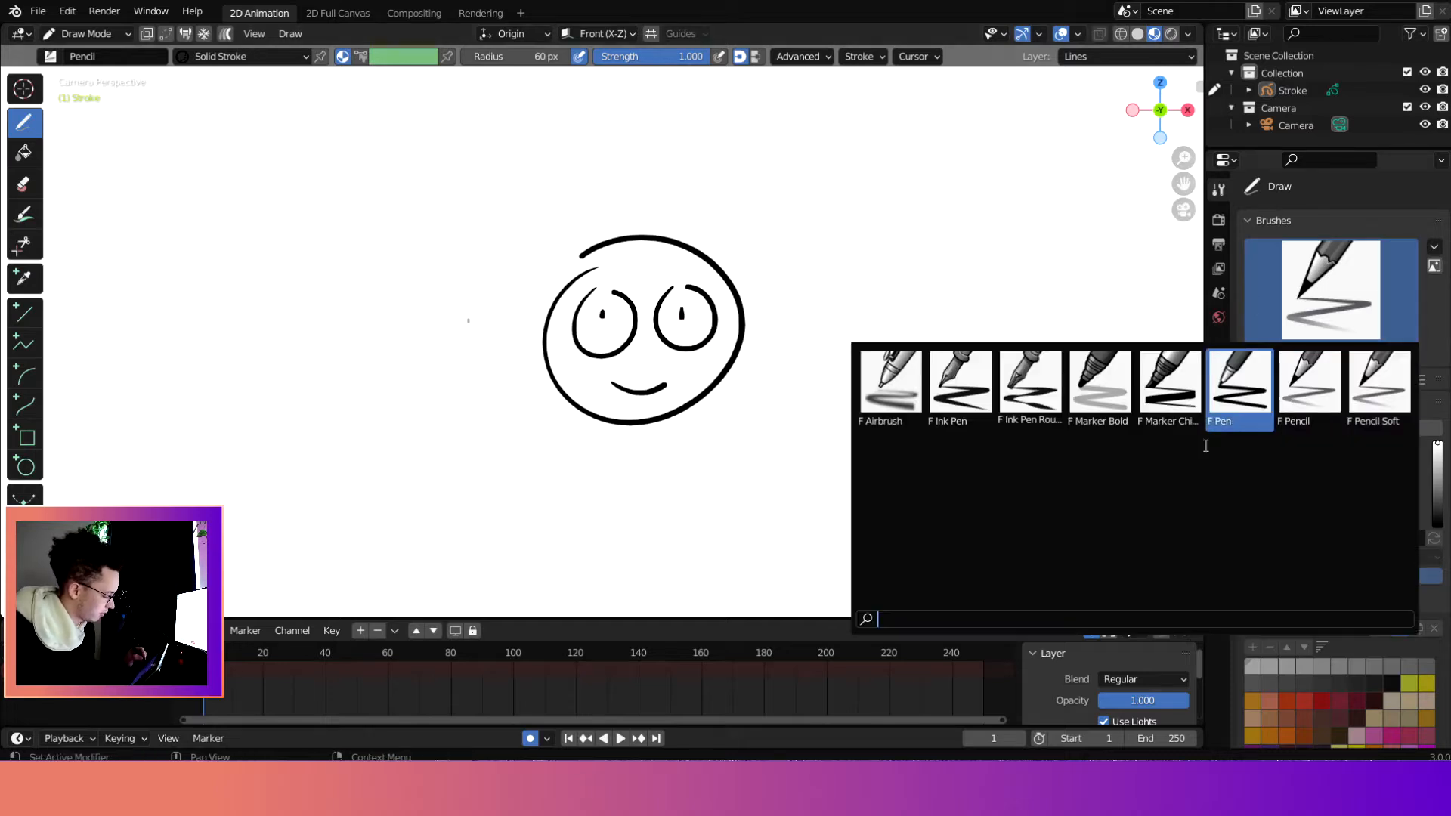
left_click(1222, 401)
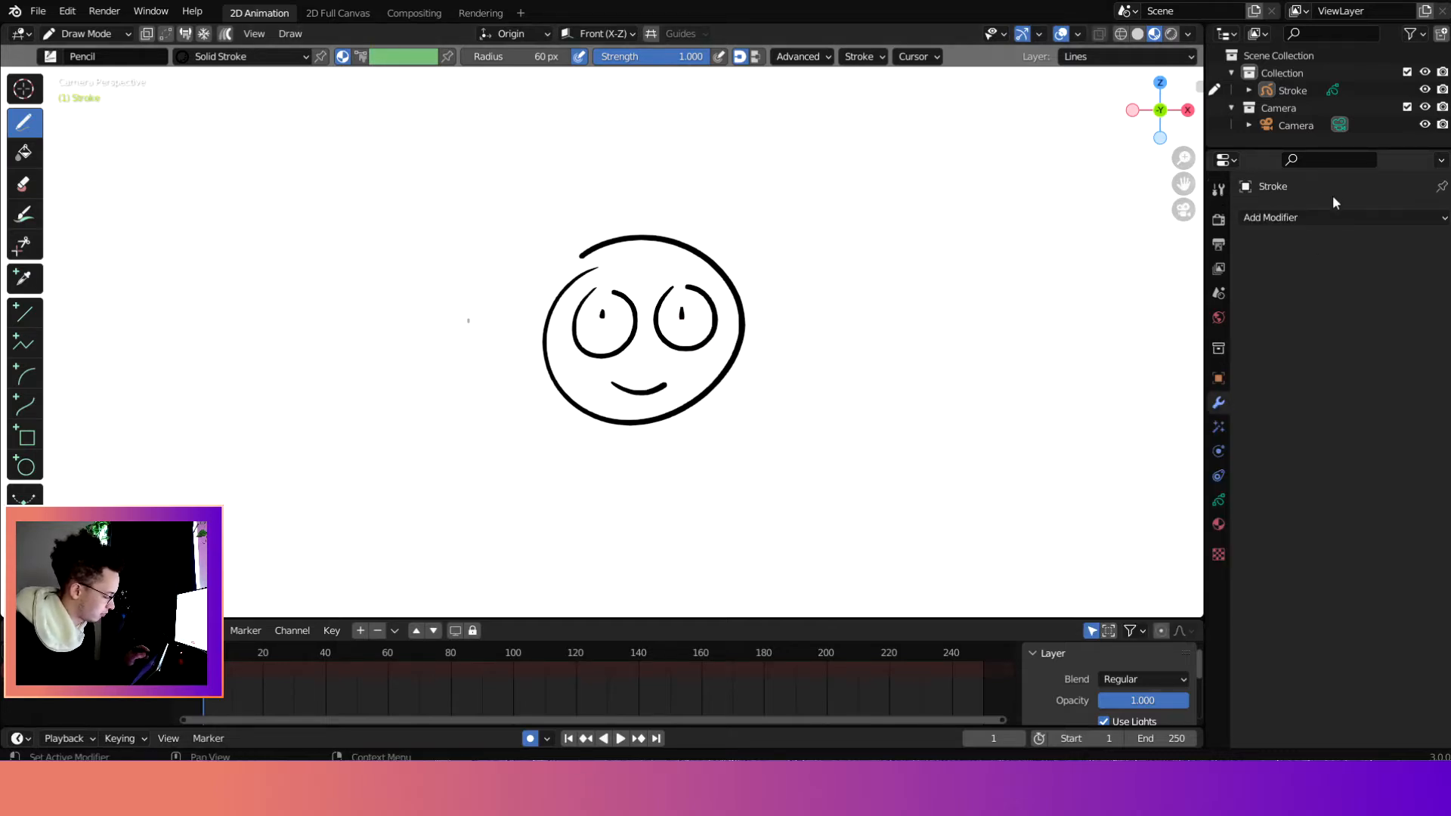
left_click(1301, 217)
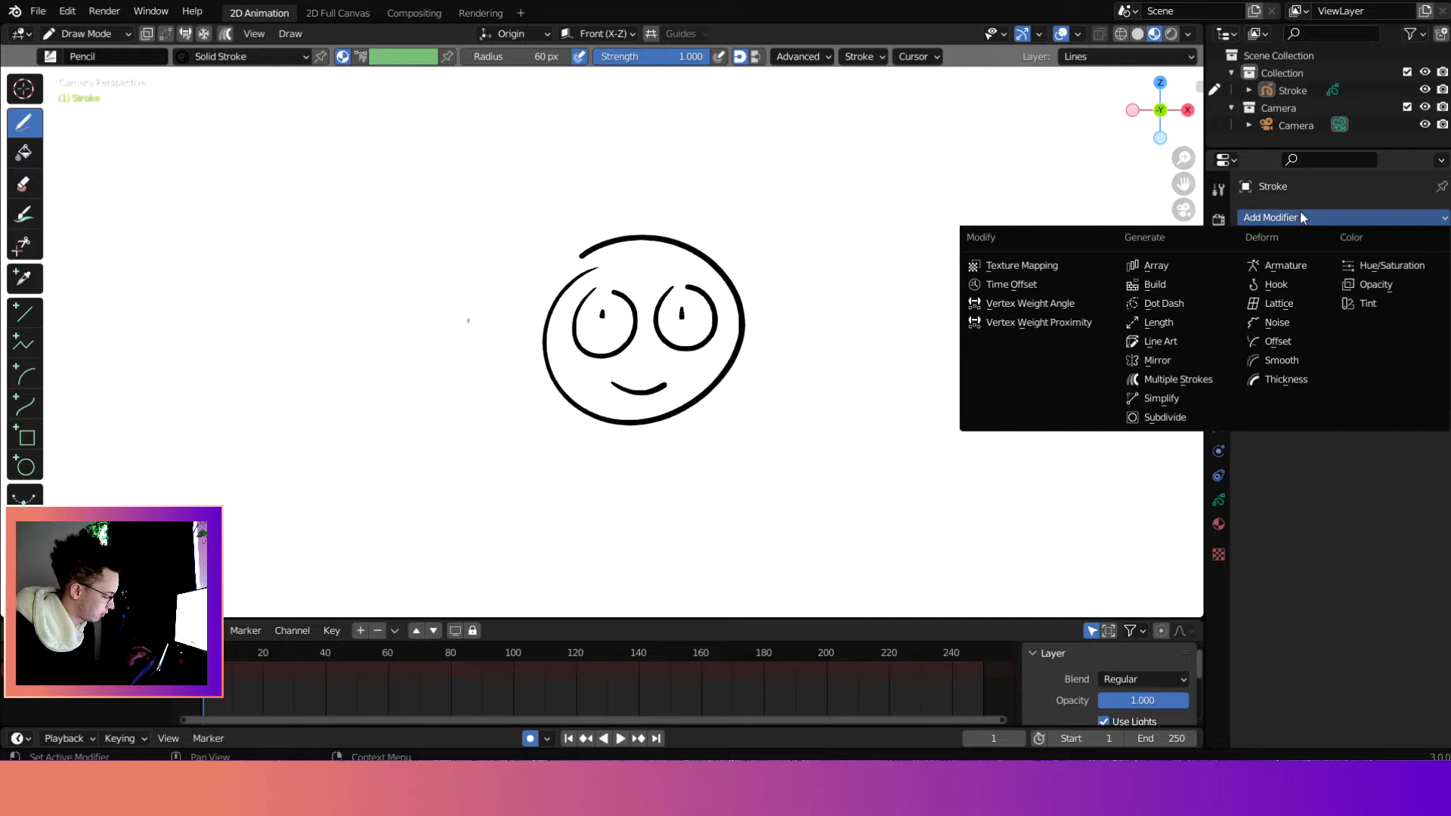
left_click(1164, 322)
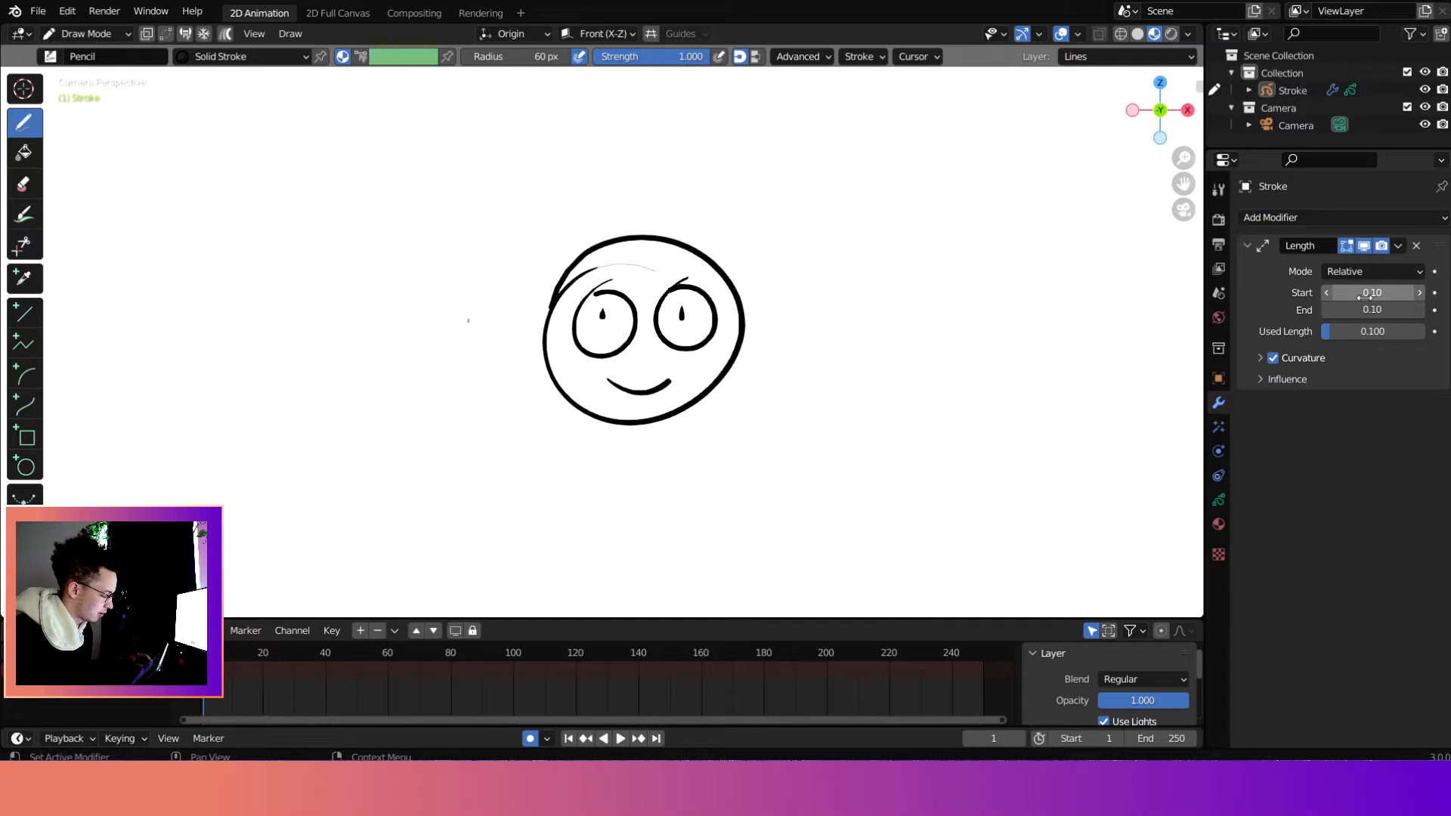
left_click(1260, 359)
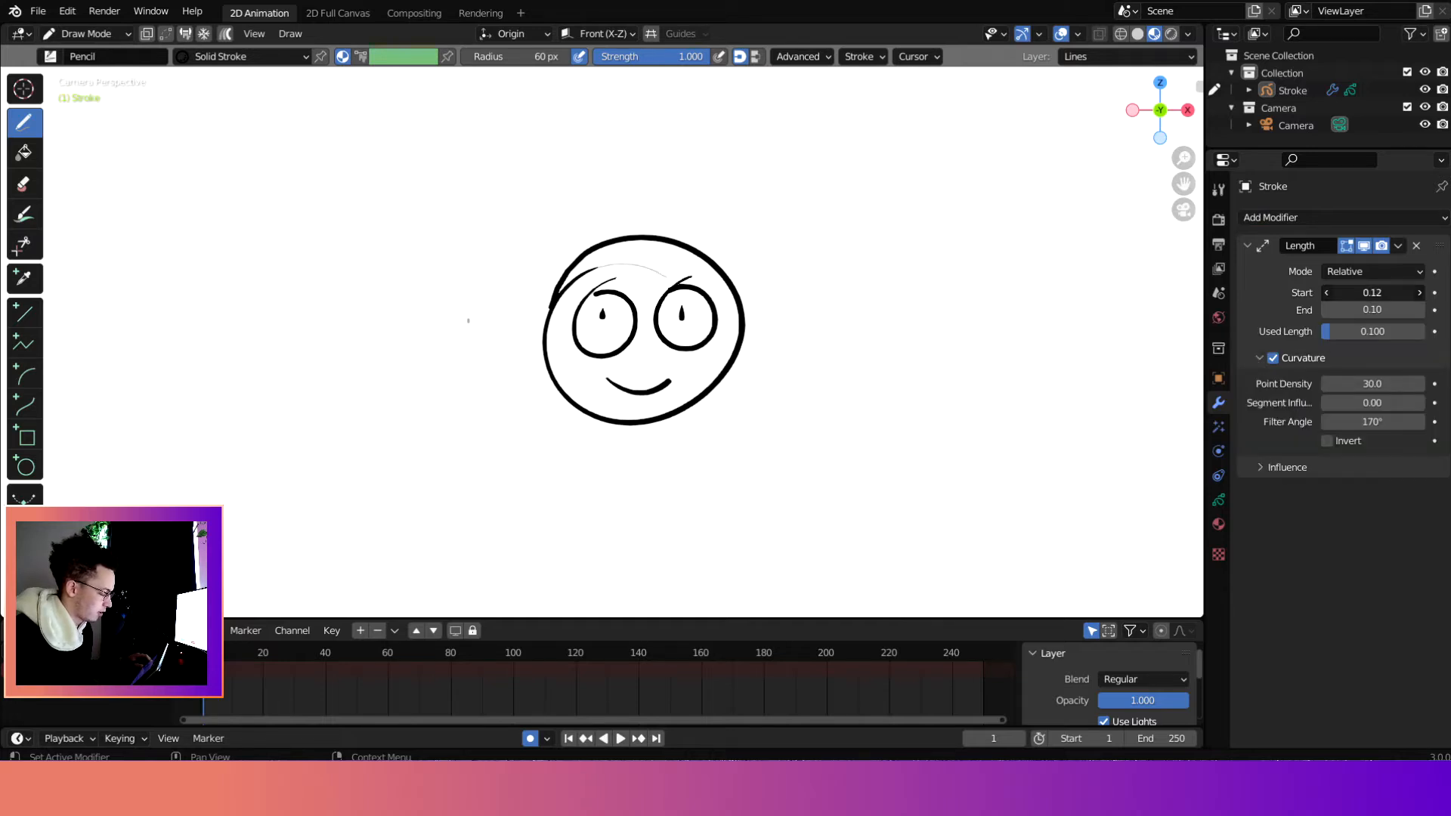
Try a Start of about 0.23 on the Length modifier and set it back to 0.1.
mouse_move(1371, 292)
left_mouse_down()
mouse_move(1428, 292)
mouse_move(1311, 291)
left_mouse_up()
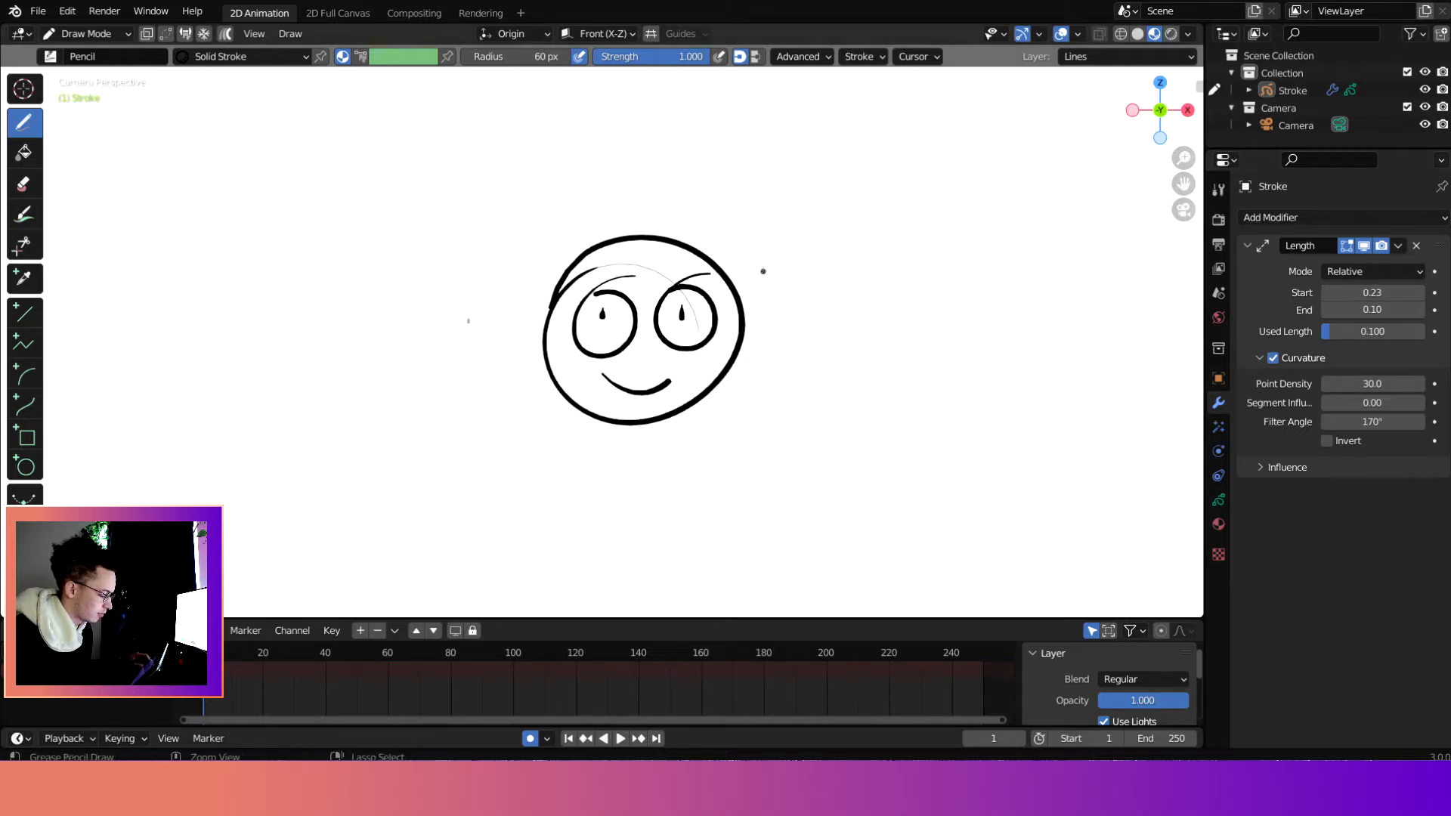
left_click(1392, 298)
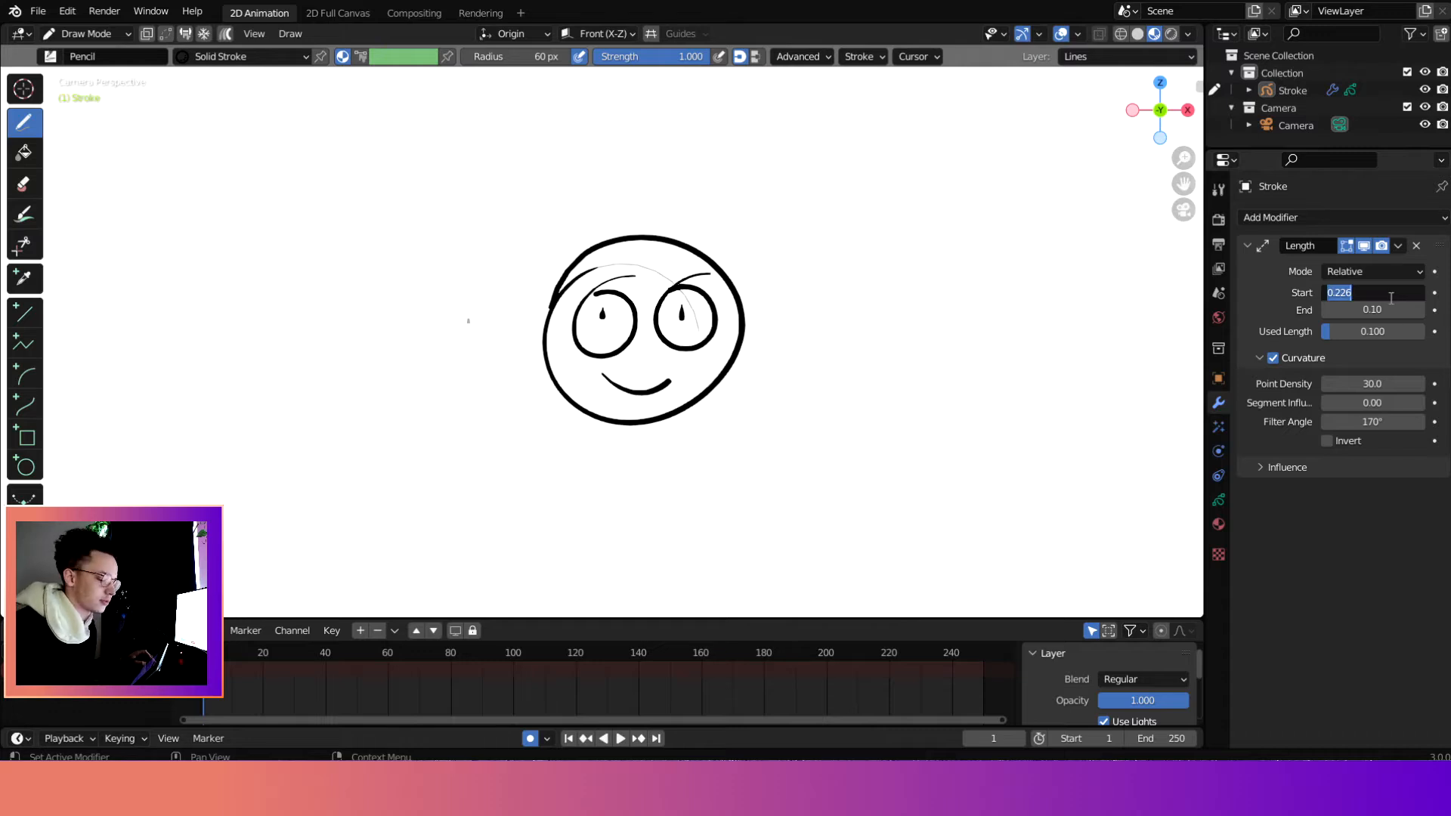
type("0.1")
key("Return")
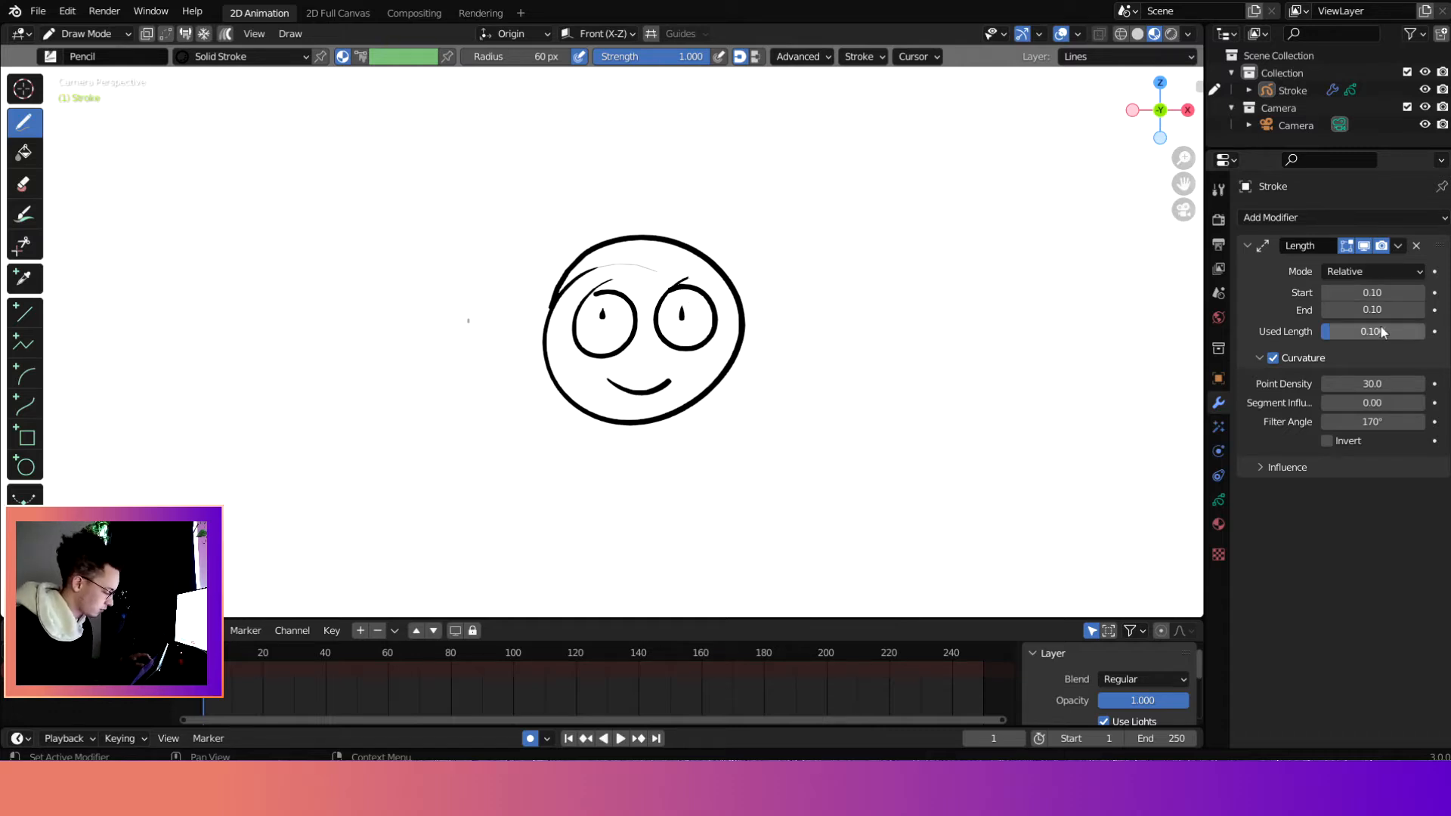
Try an End of about -1.02 on the Length modifier and set it back to 0.1.
mouse_move(1373, 309)
left_mouse_down()
mouse_move(1443, 309)
mouse_move(1337, 309)
left_mouse_up()
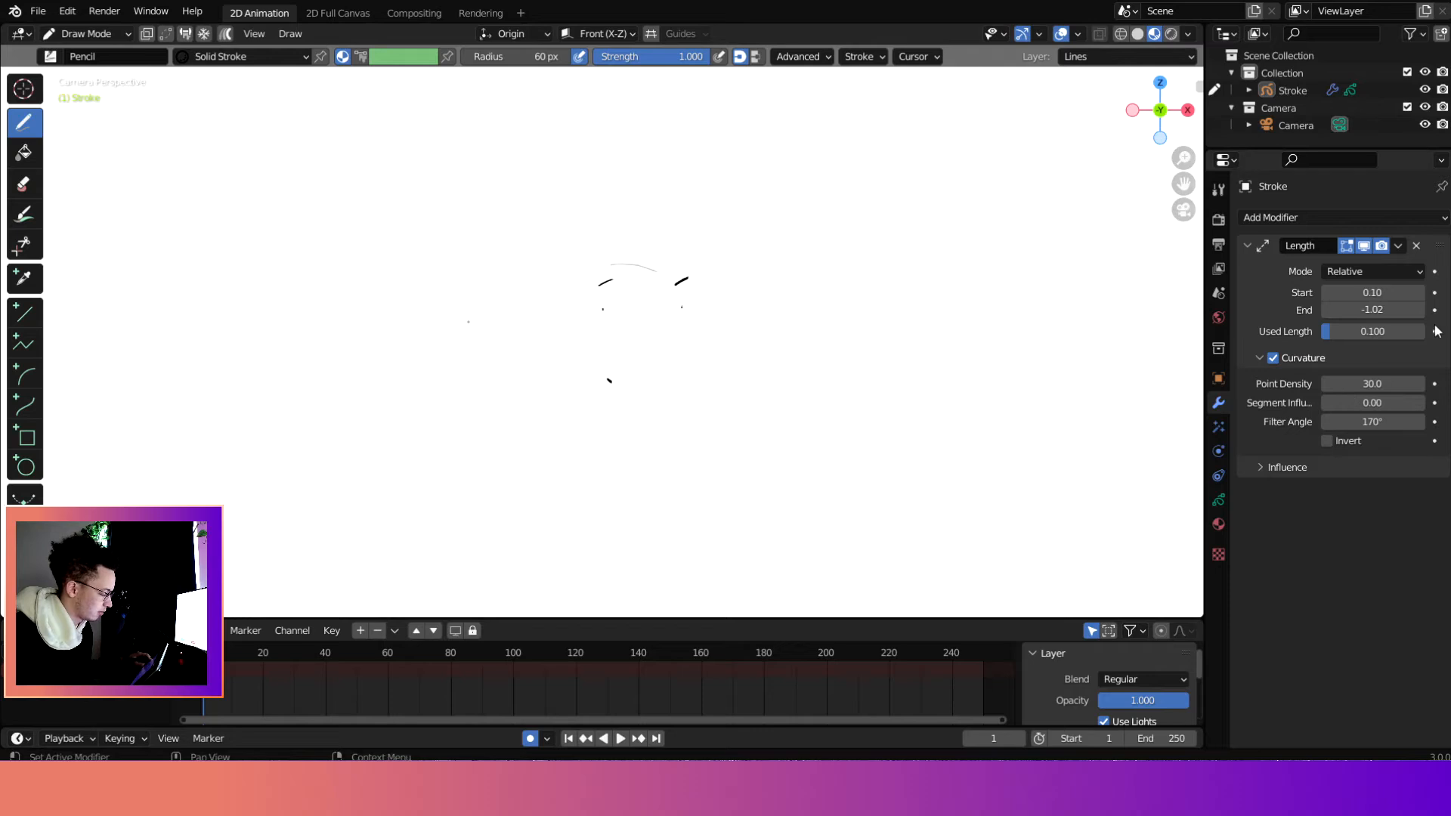
left_click(1385, 309)
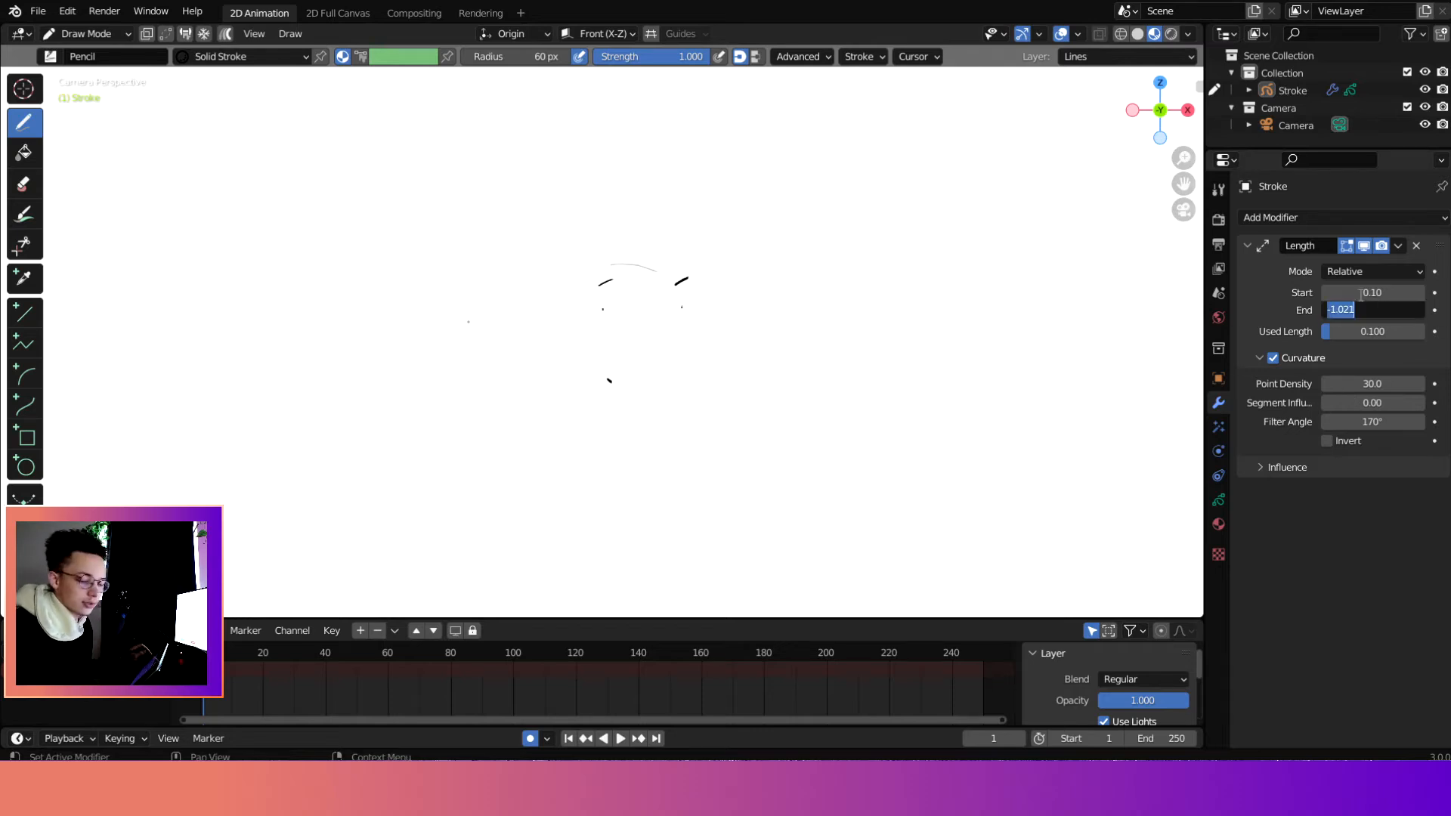
type("0")
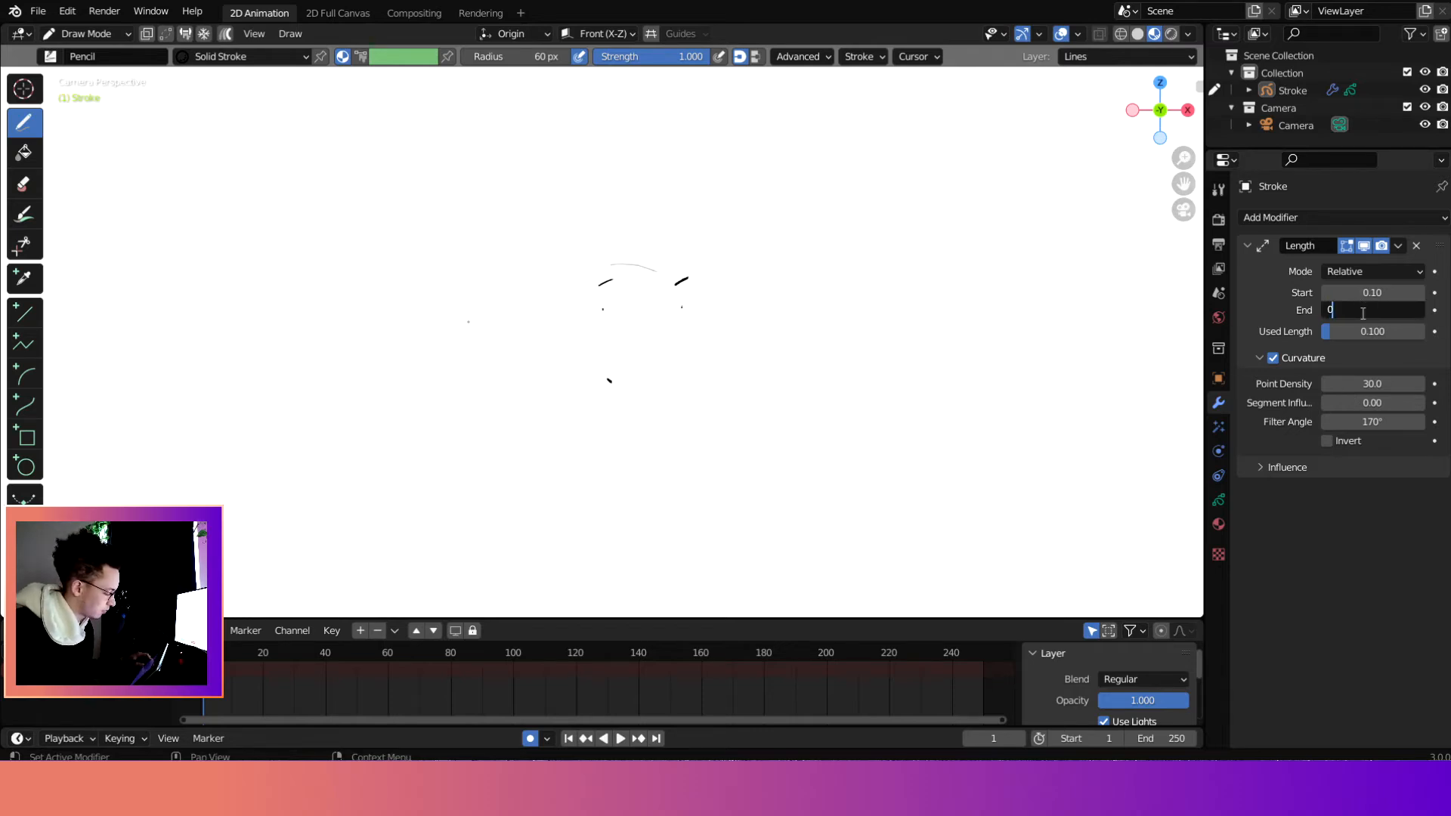
left_click_drag(1335, 309, 1301, 321)
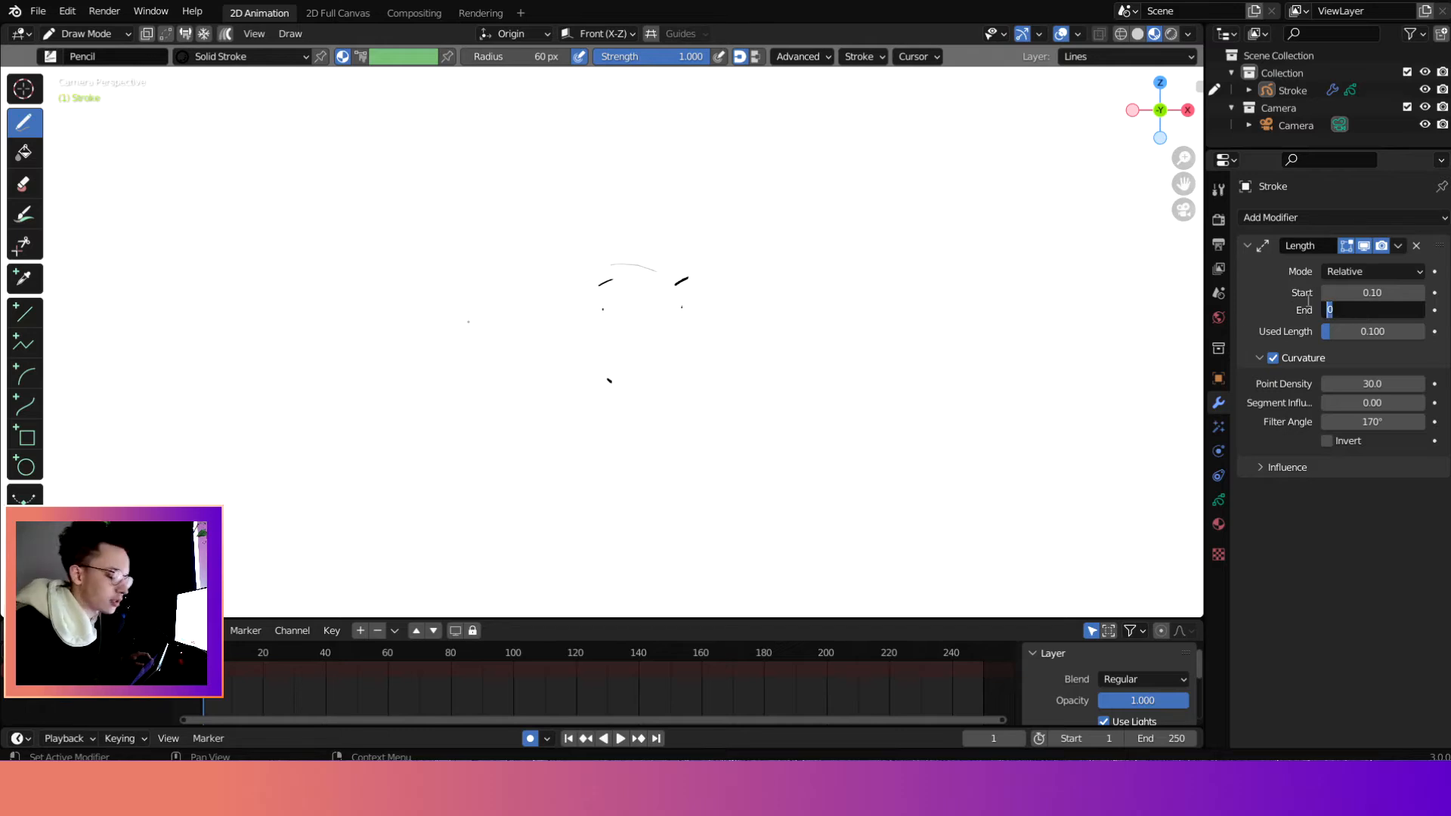
type("0.1")
key("Return")
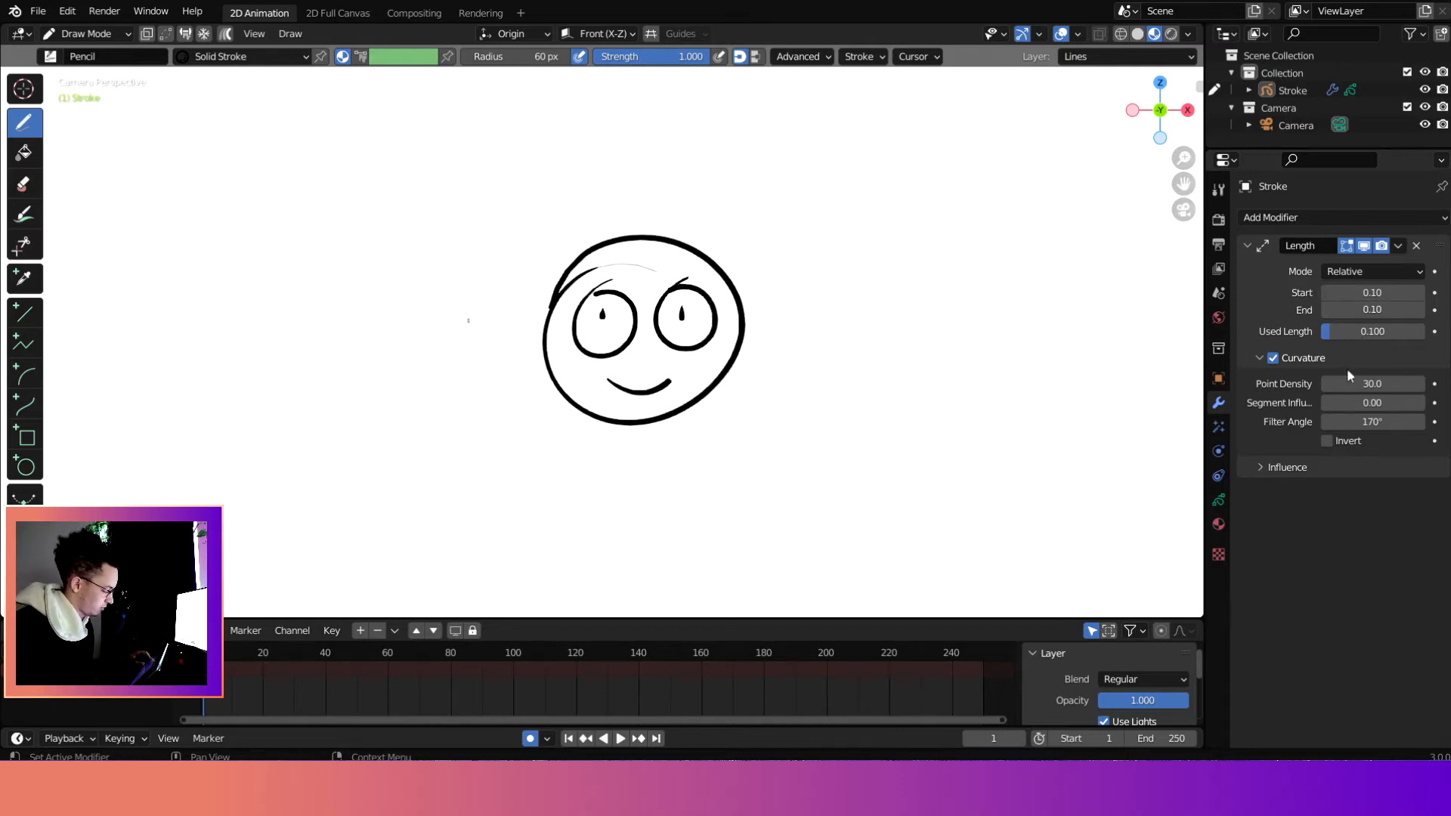
Compare the extended strokes by switching the Length modifier's Curvature off and on repeatedly.
left_click(1273, 359)
left_click(1273, 359)
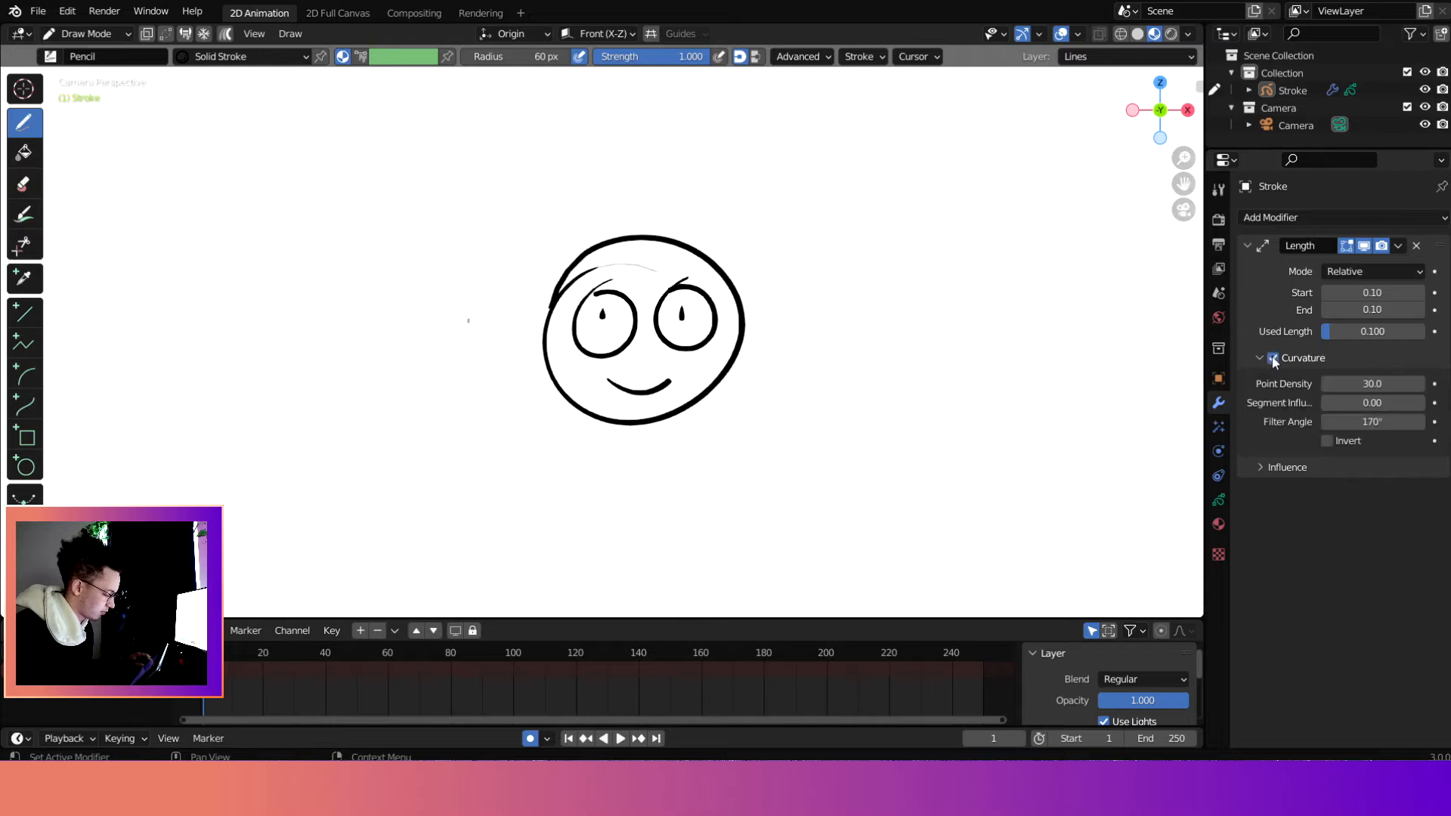
left_click(1273, 359)
left_click(1272, 359)
left_click(1272, 358)
left_click(1272, 358)
left_click(1272, 358)
left_click(1272, 358)
left_click(1261, 359)
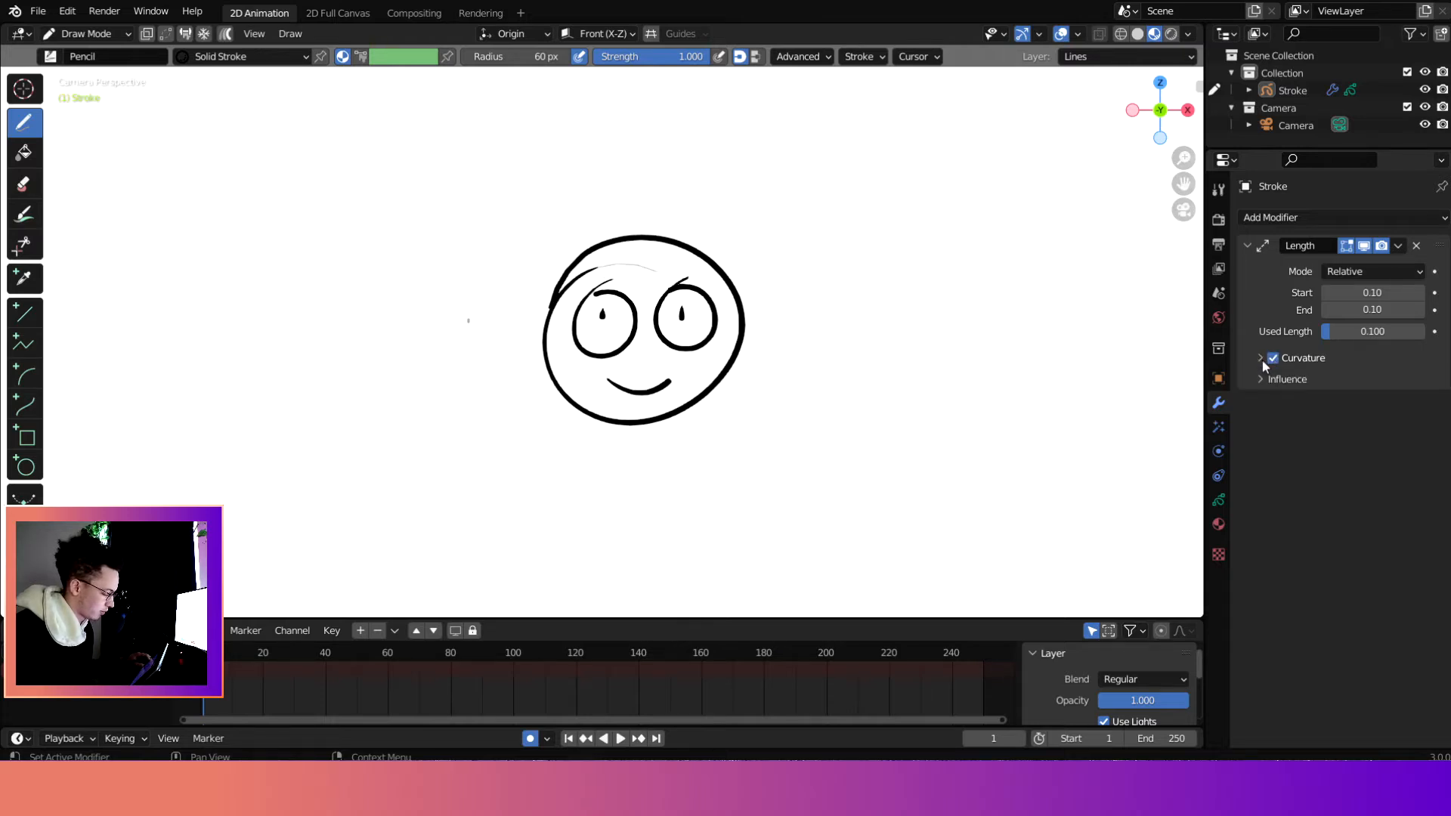
left_click(1261, 359)
Set the Length modifier's End to 0.65 with Curvature disabled, and re-enable Curvature.
left_click(1273, 358)
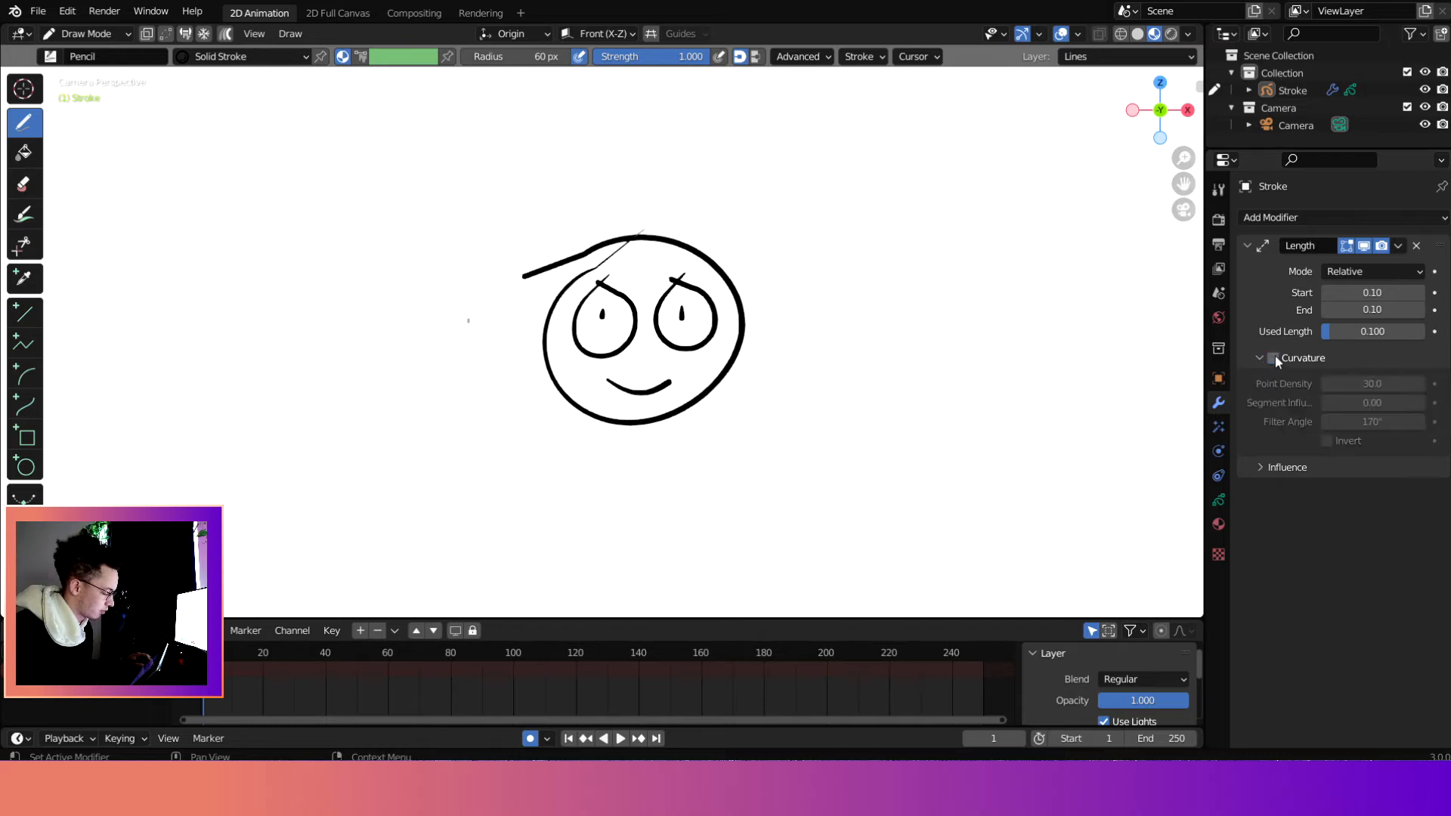
mouse_move(1385, 311)
left_mouse_down()
mouse_move(1348, 311)
mouse_move(1436, 311)
mouse_move(1351, 310)
mouse_move(1385, 311)
left_mouse_up()
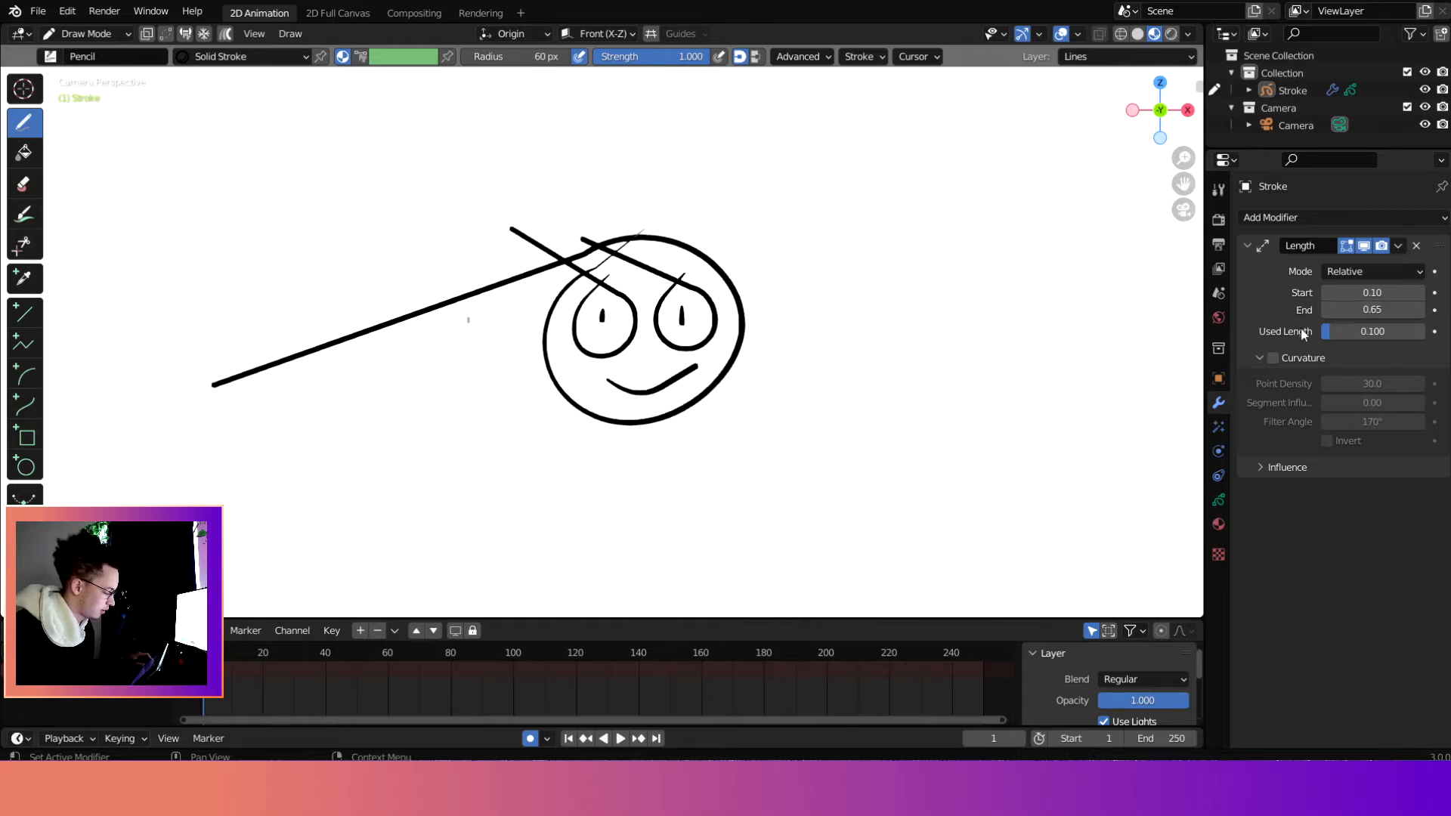
left_click(1273, 357)
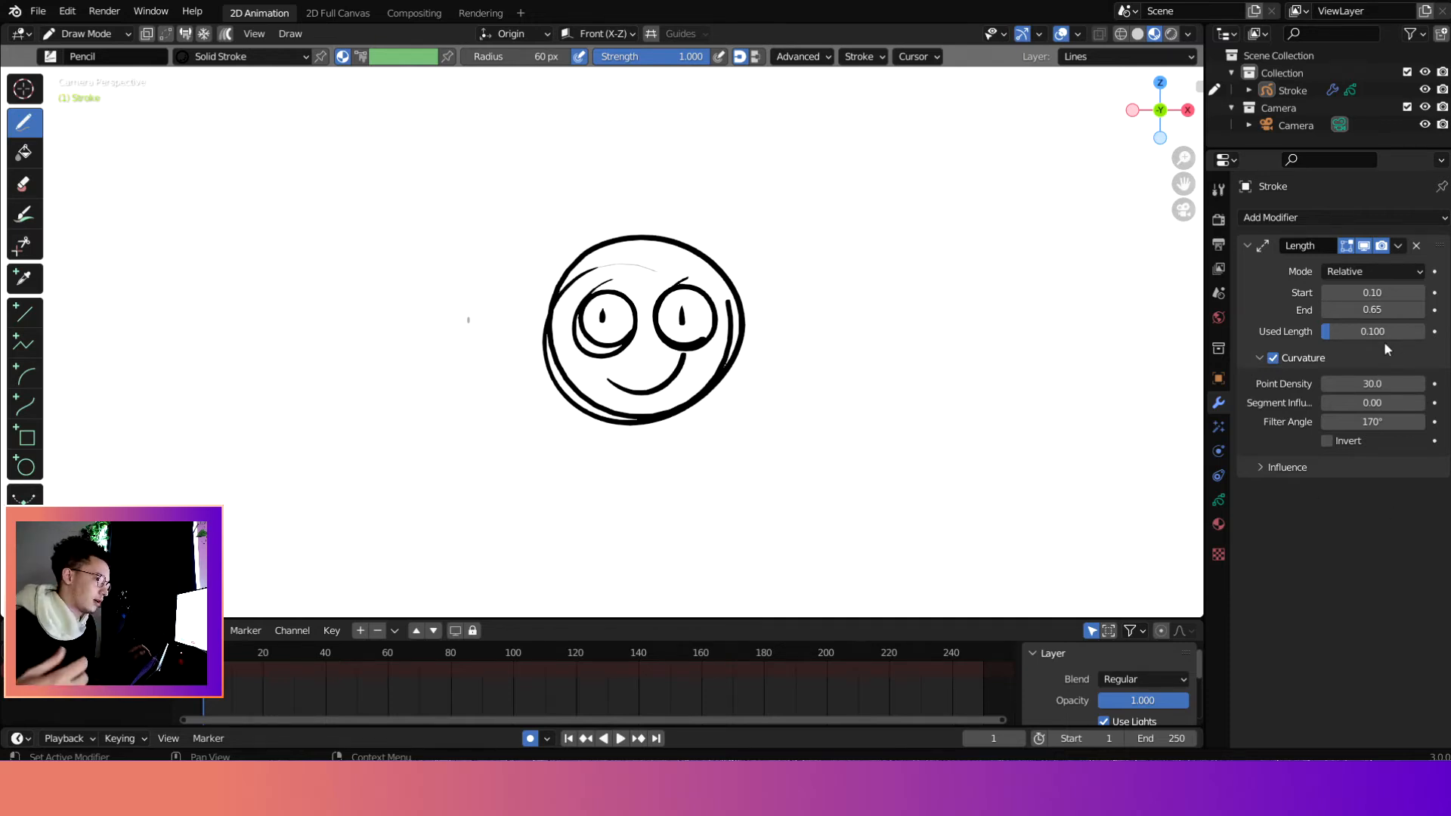
Try lower Point Density values such as 12.3, 9.9 and 5.8 plus a different Start, and undo these changes.
left_click(1274, 469)
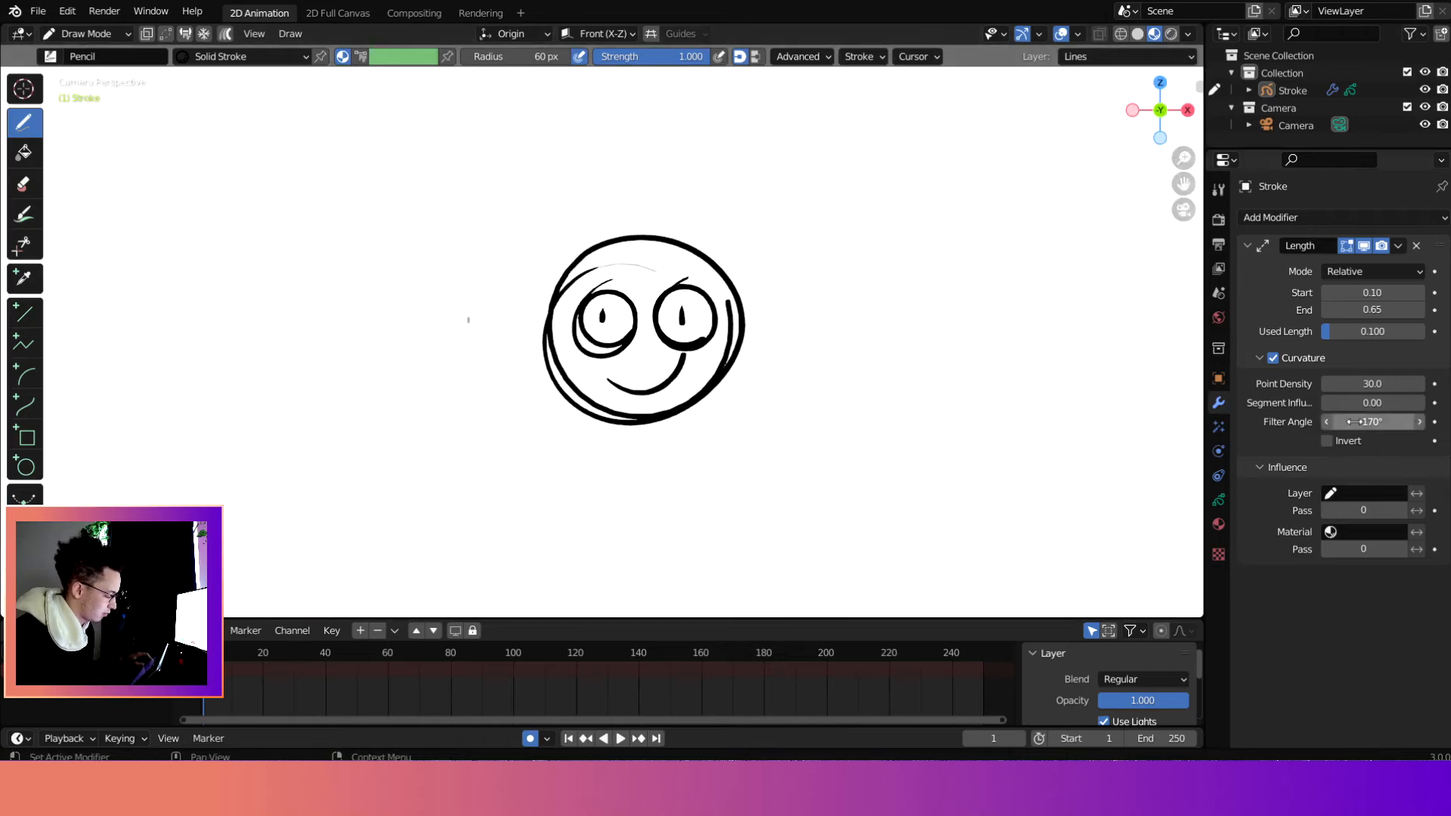
mouse_move(1398, 384)
left_mouse_down()
mouse_move(1309, 384)
mouse_move(1358, 384)
mouse_move(1326, 384)
left_mouse_up()
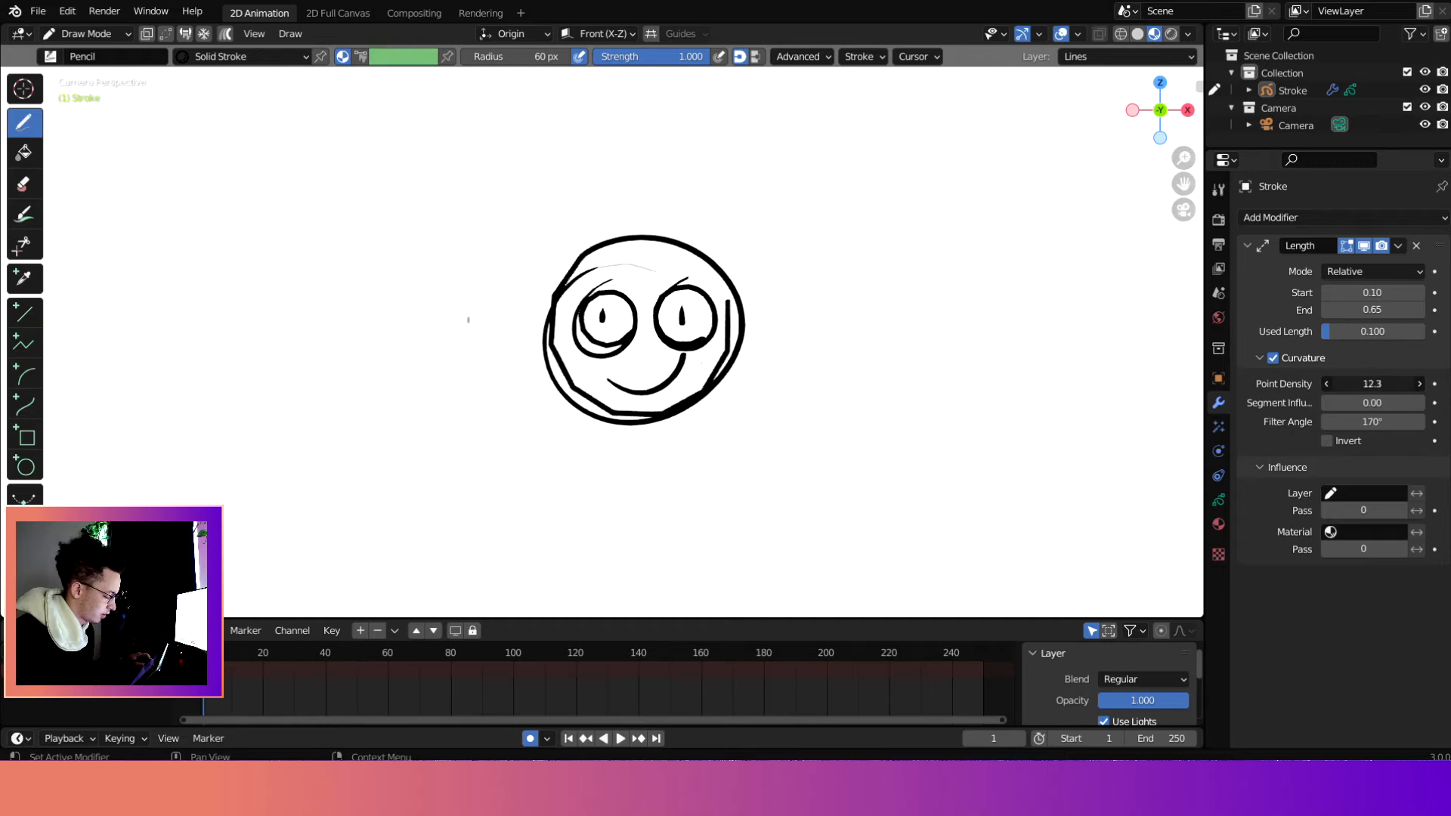
left_click_drag(1415, 384, 1322, 384)
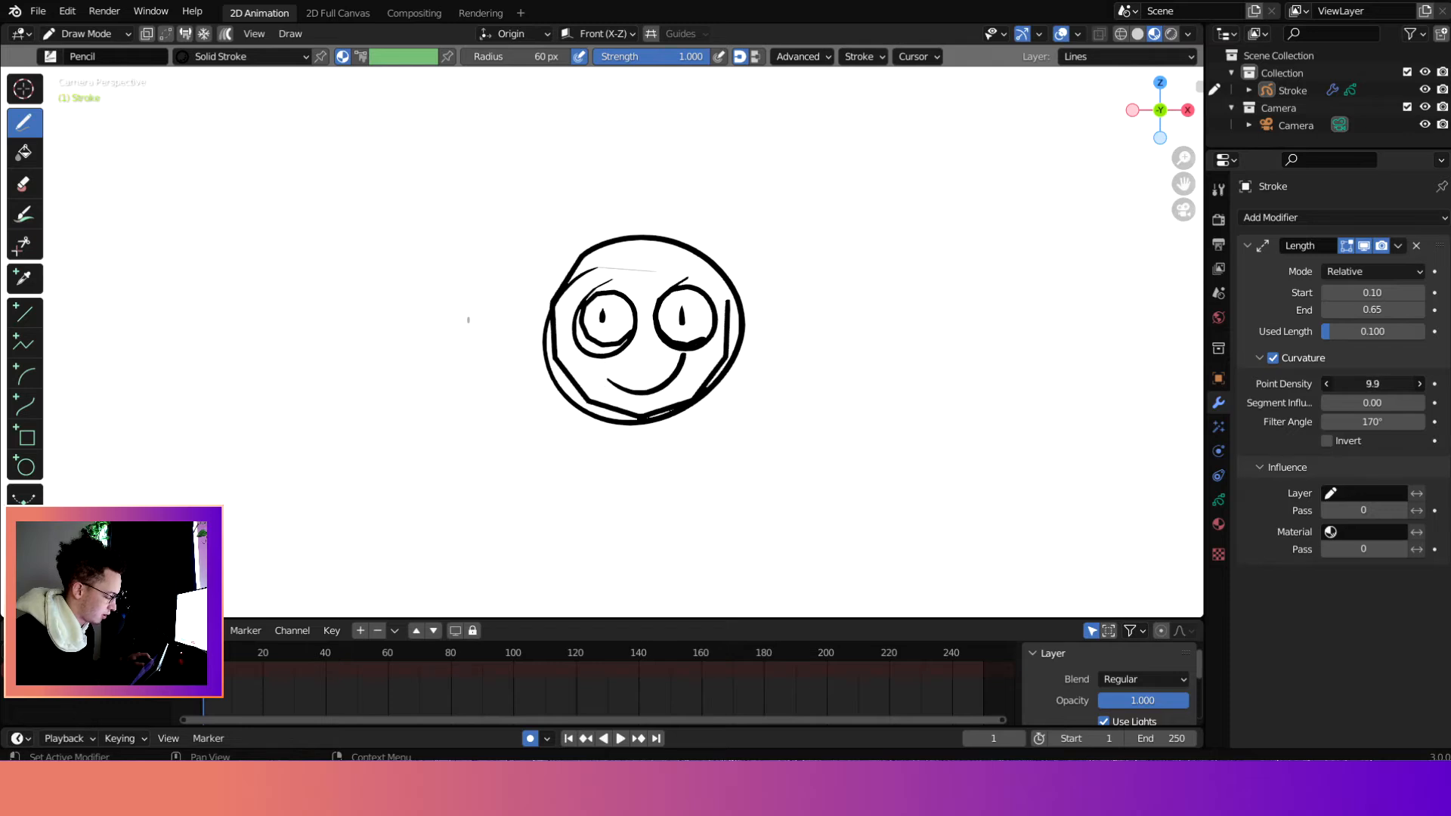
mouse_move(1371, 384)
left_mouse_down()
mouse_move(1405, 384)
mouse_move(1330, 384)
mouse_move(1382, 384)
left_mouse_up()
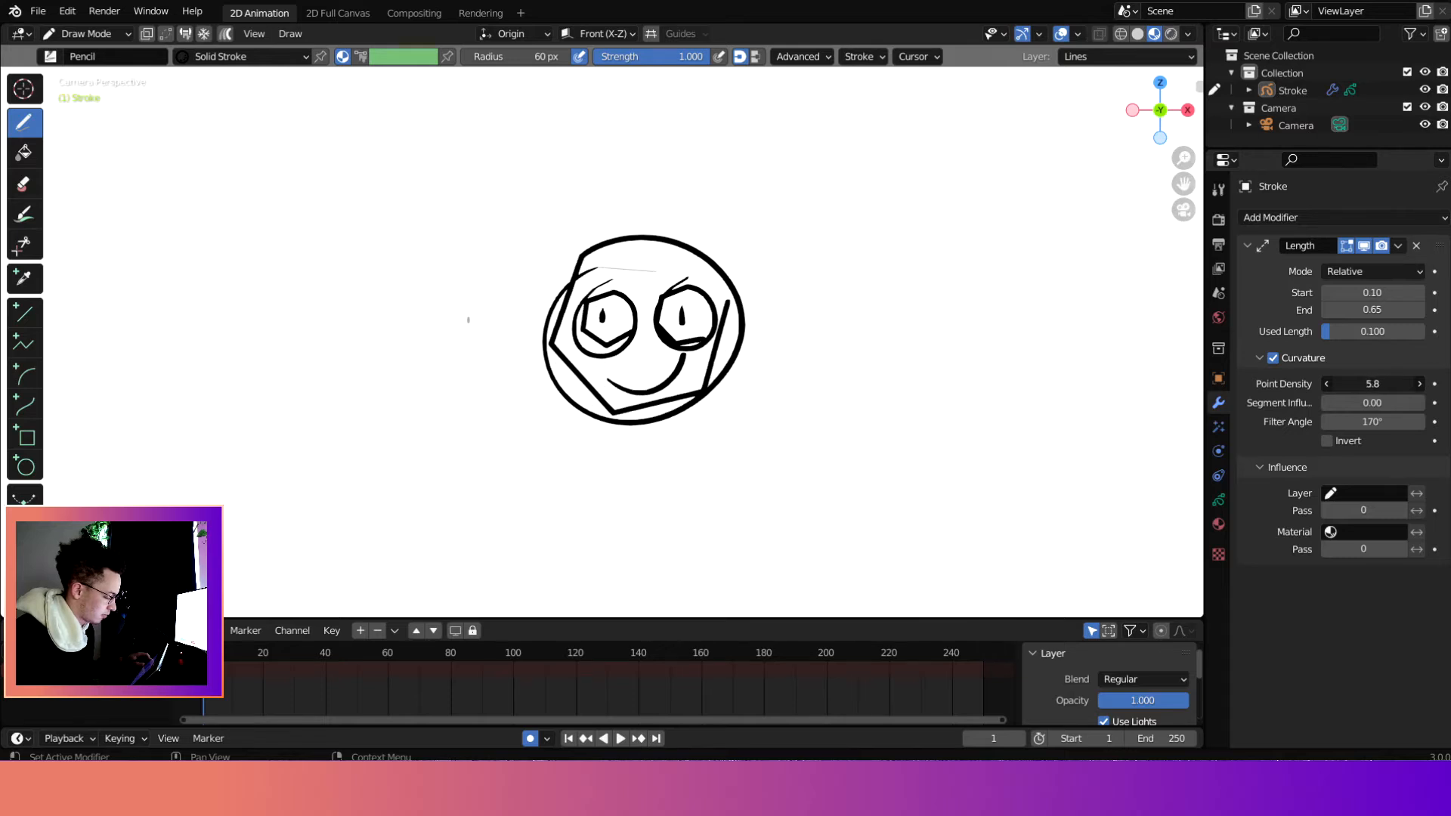
left_click_drag(1373, 293, 1440, 292)
key("ctrl+z")
key("ctrl+z")
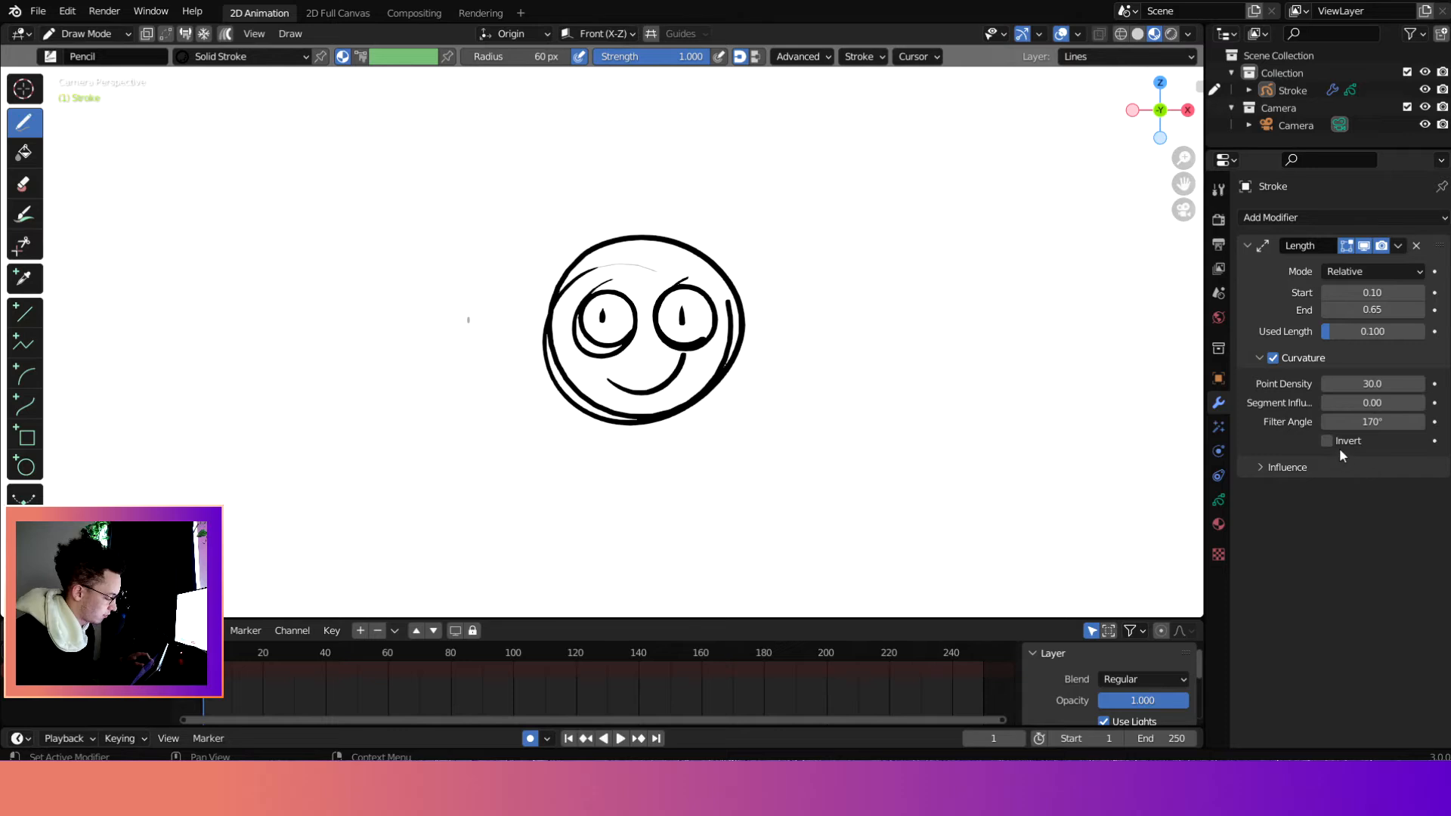
Try a layer Pass of 96 in the Length modifier's Influence settings, and undo it.
left_click(1287, 470)
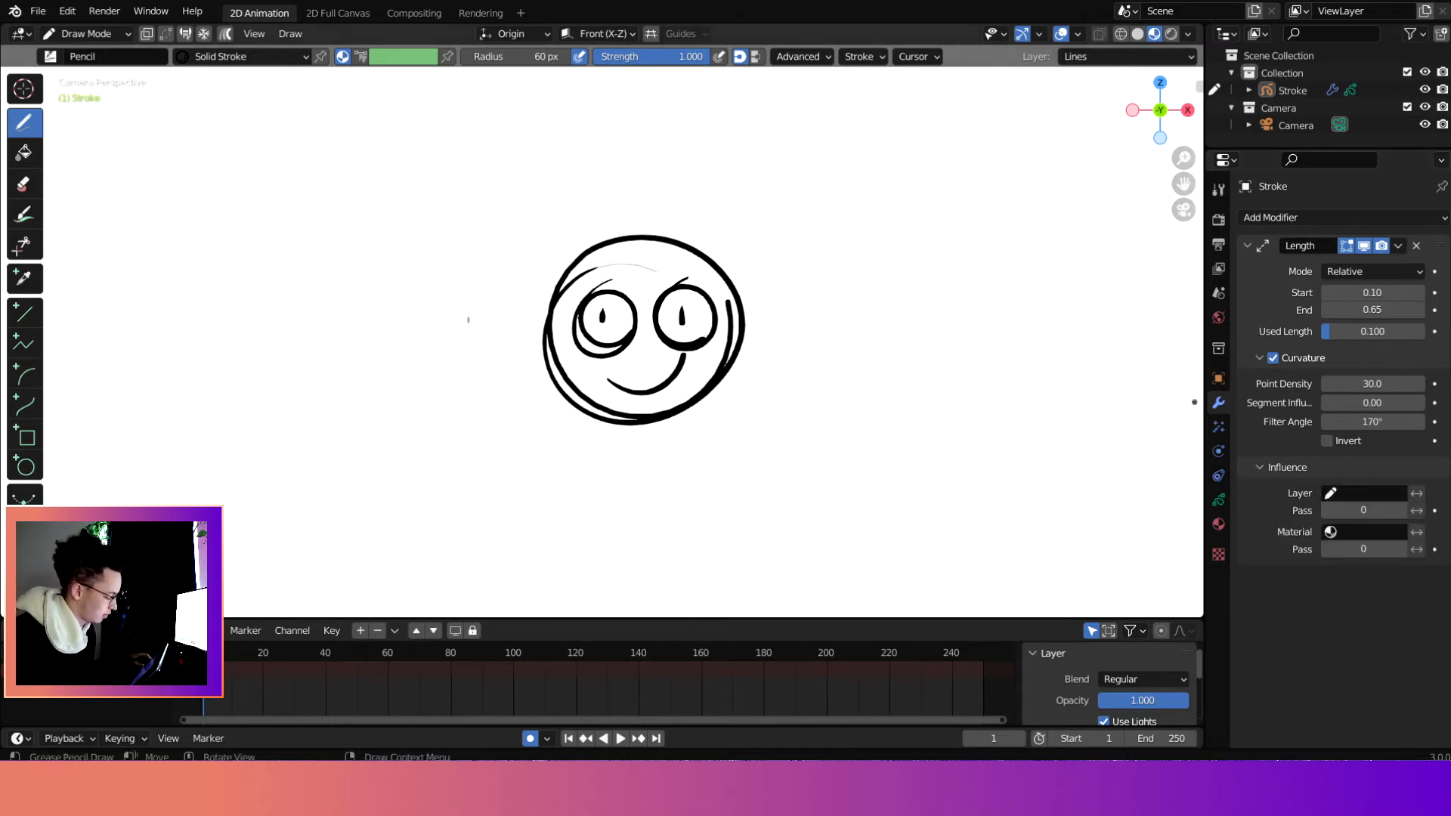
left_click_drag(1366, 512, 1439, 511)
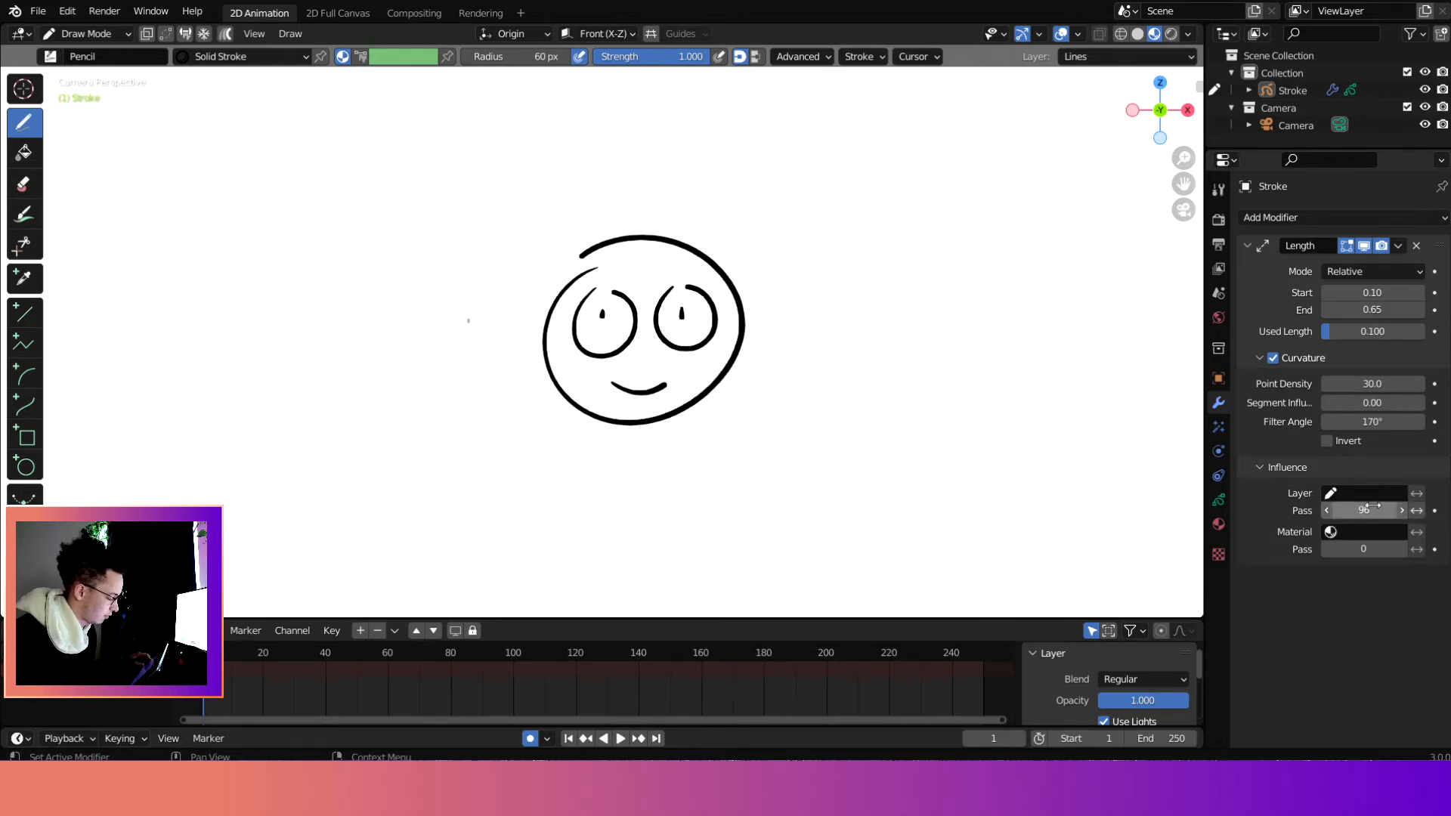
key("ctrl+z")
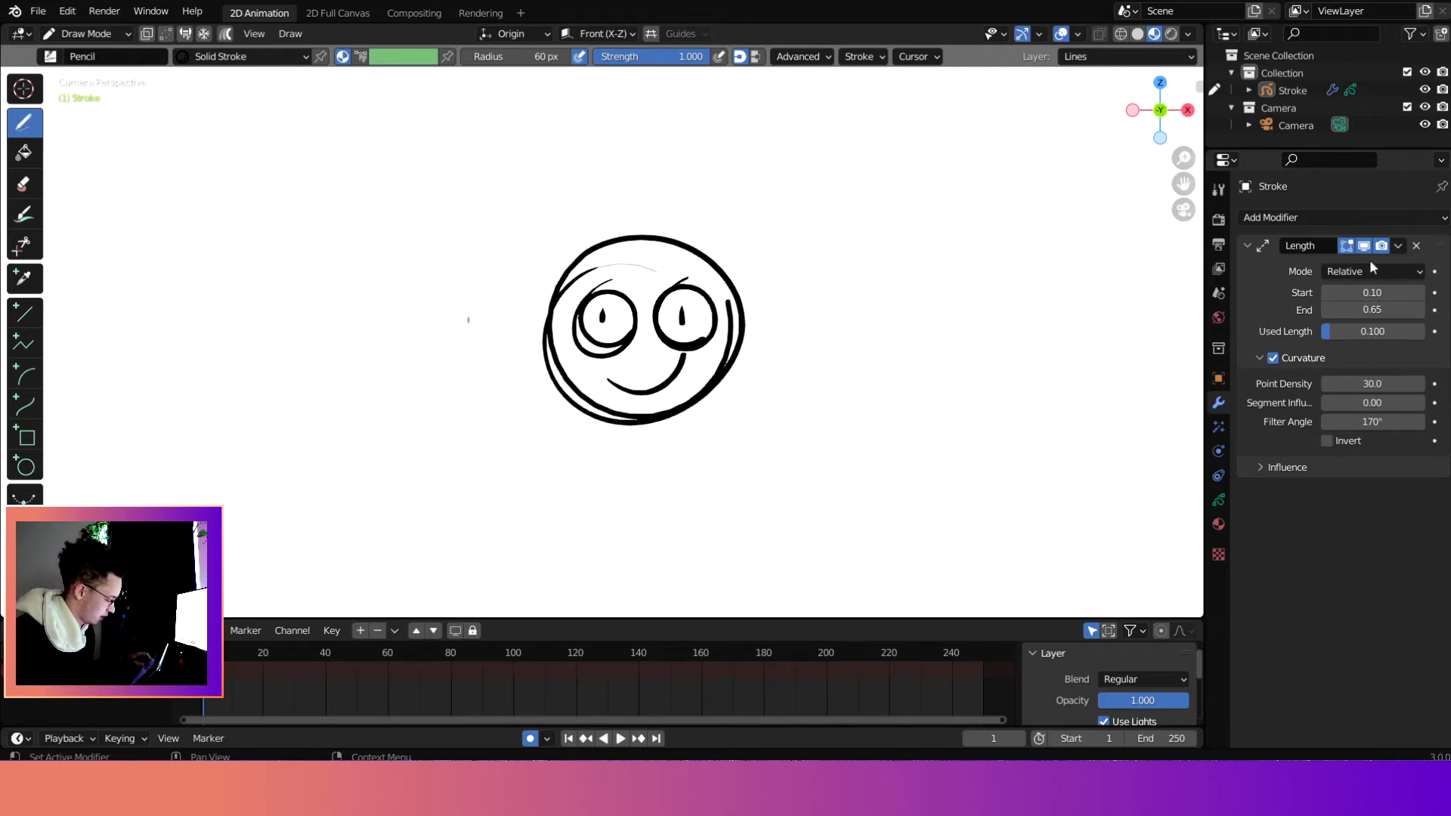
scroll(564, 387, "down", 5)
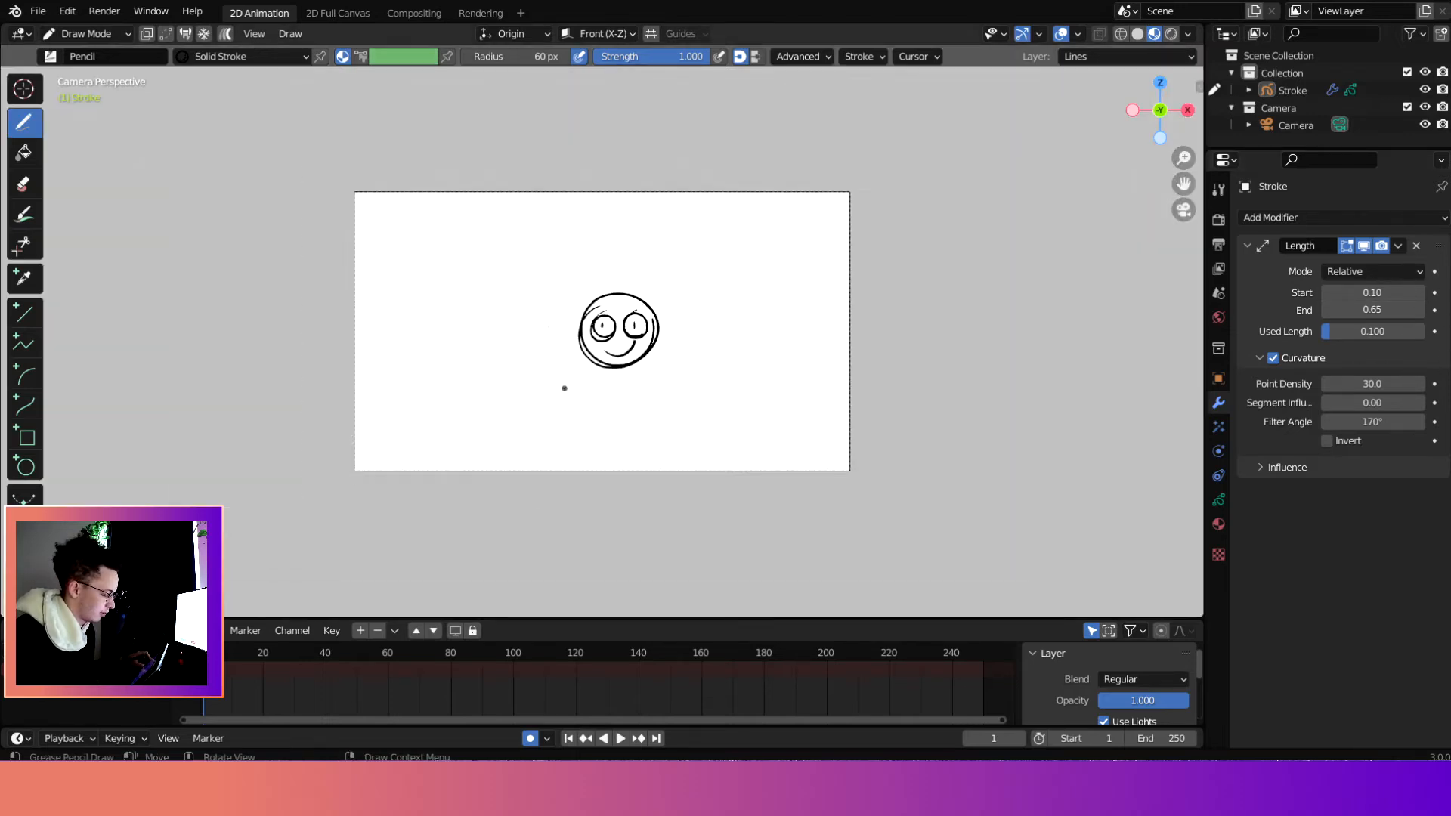
scroll(325, 307, "up", 8)
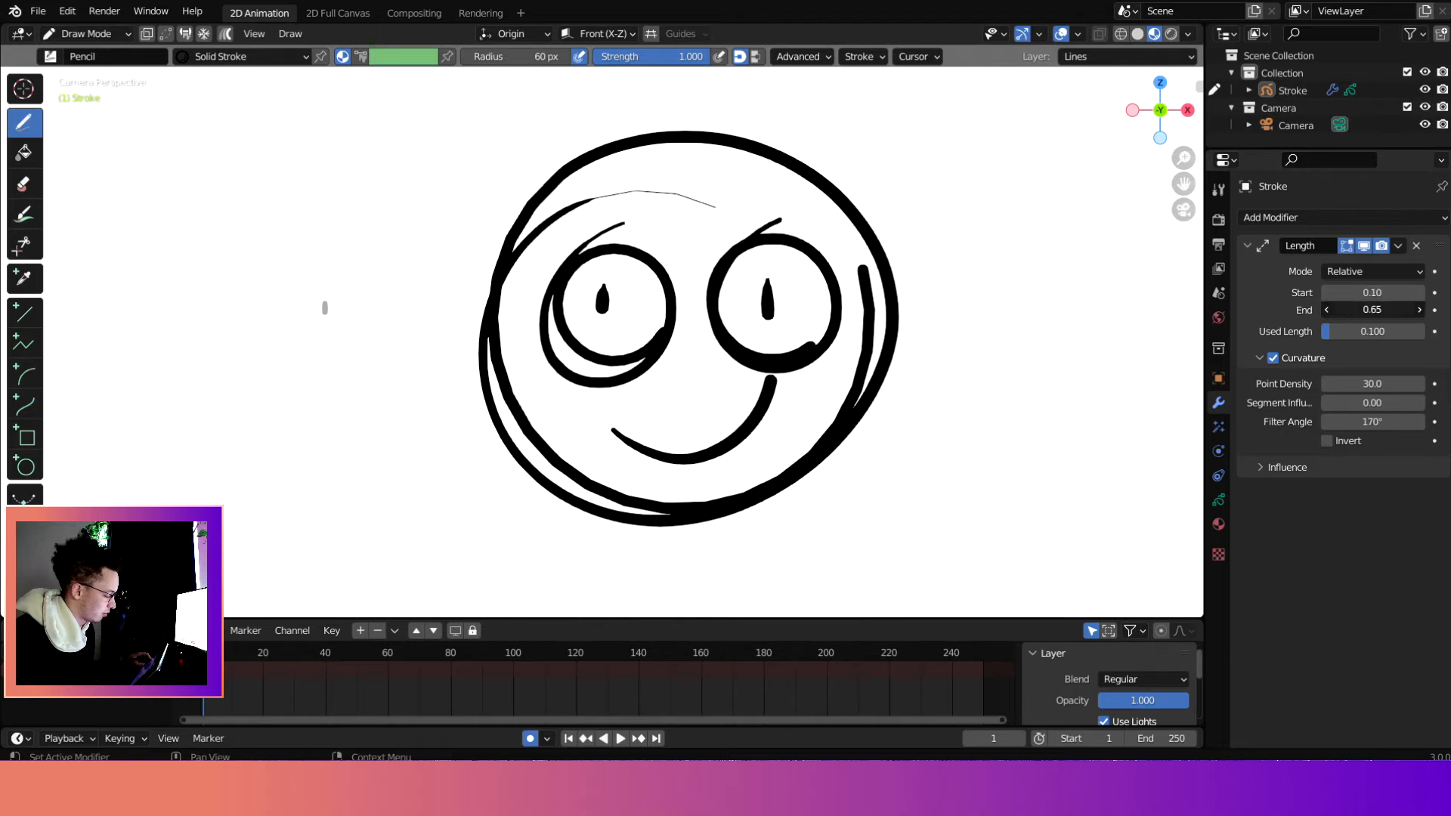
Set the Length modifier's End to 0.10 and keyframe it at frame 1.
left_click(1371, 311)
type("0.1")
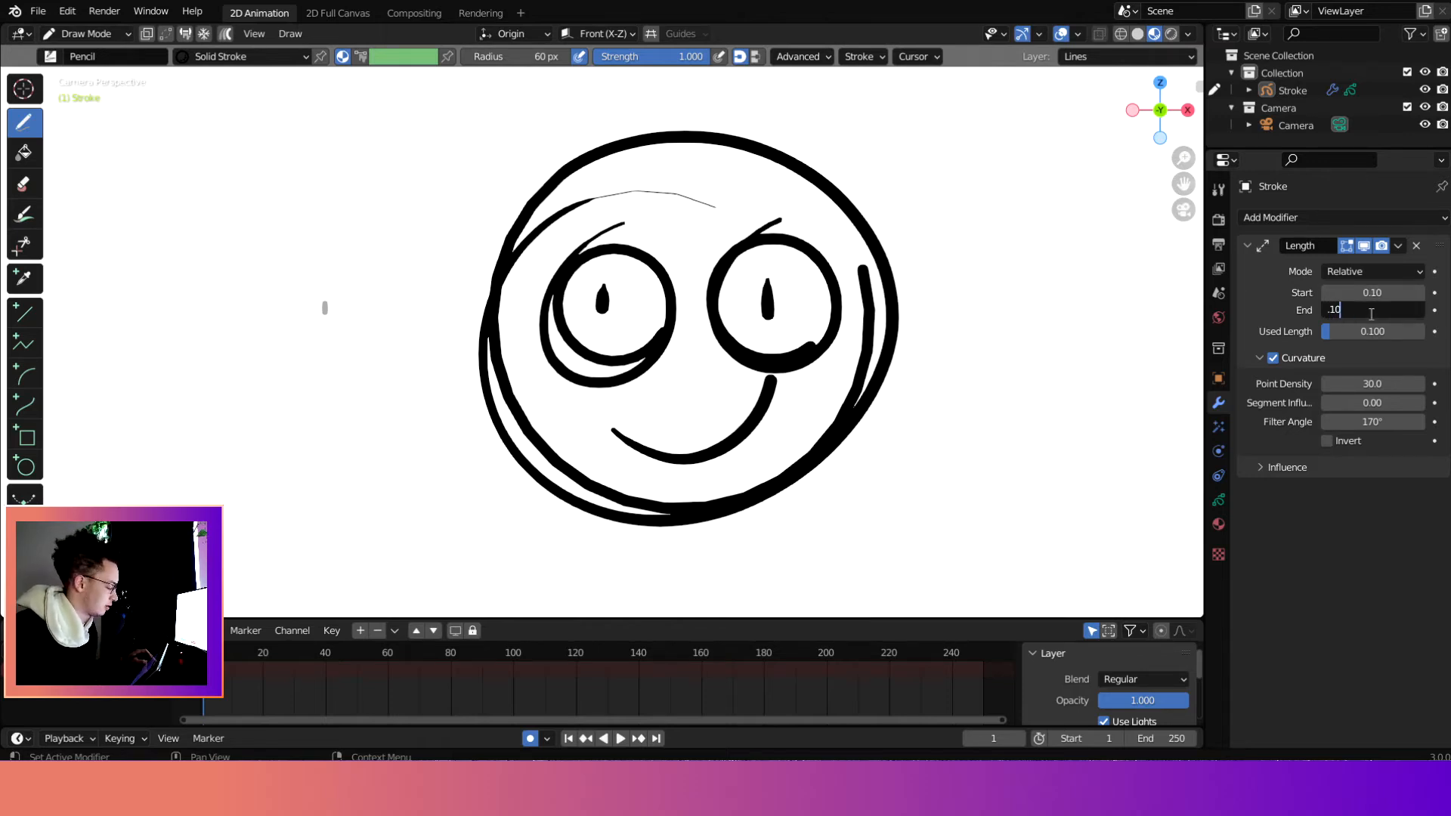
key("Return")
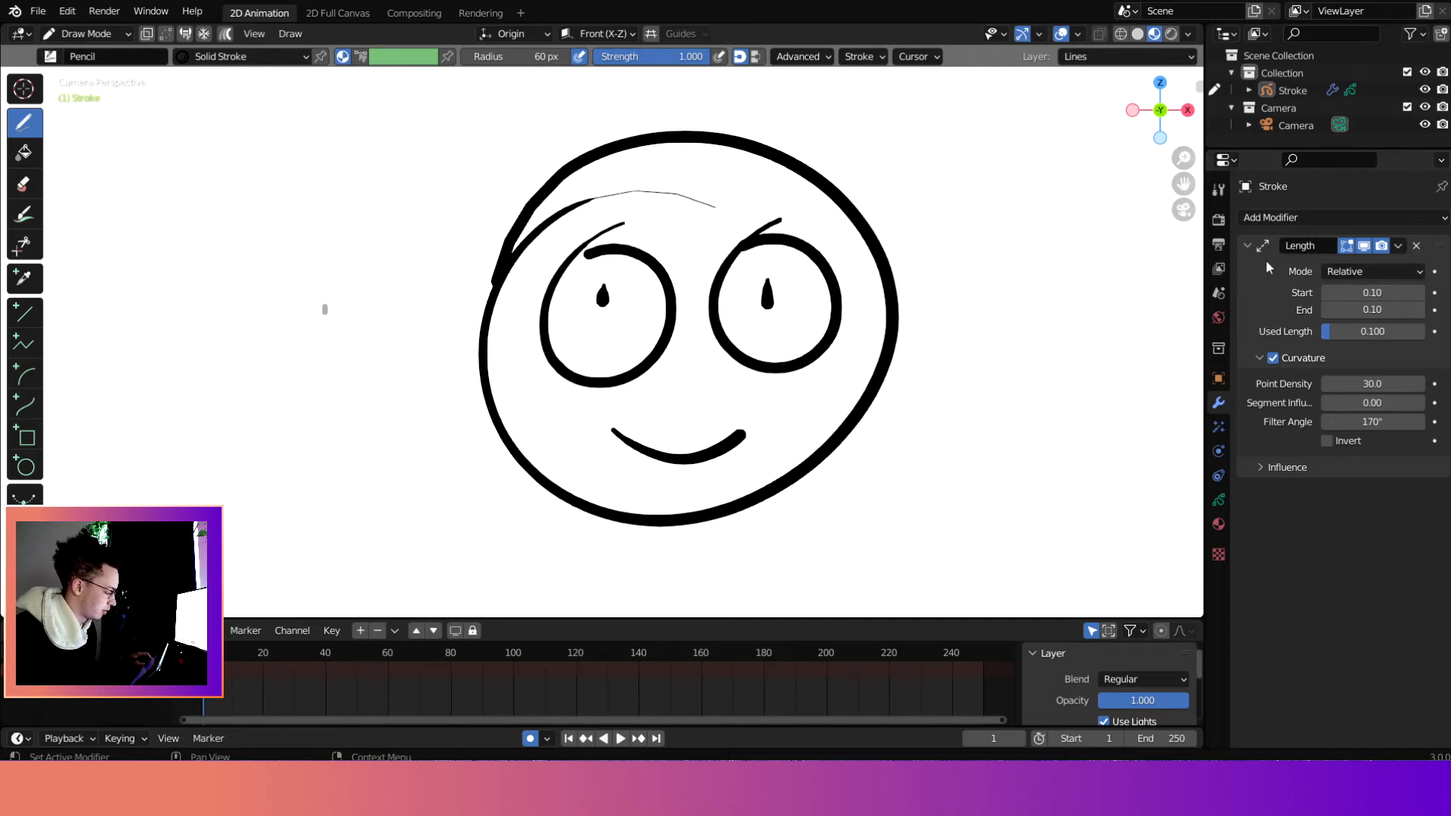
left_click(1434, 309)
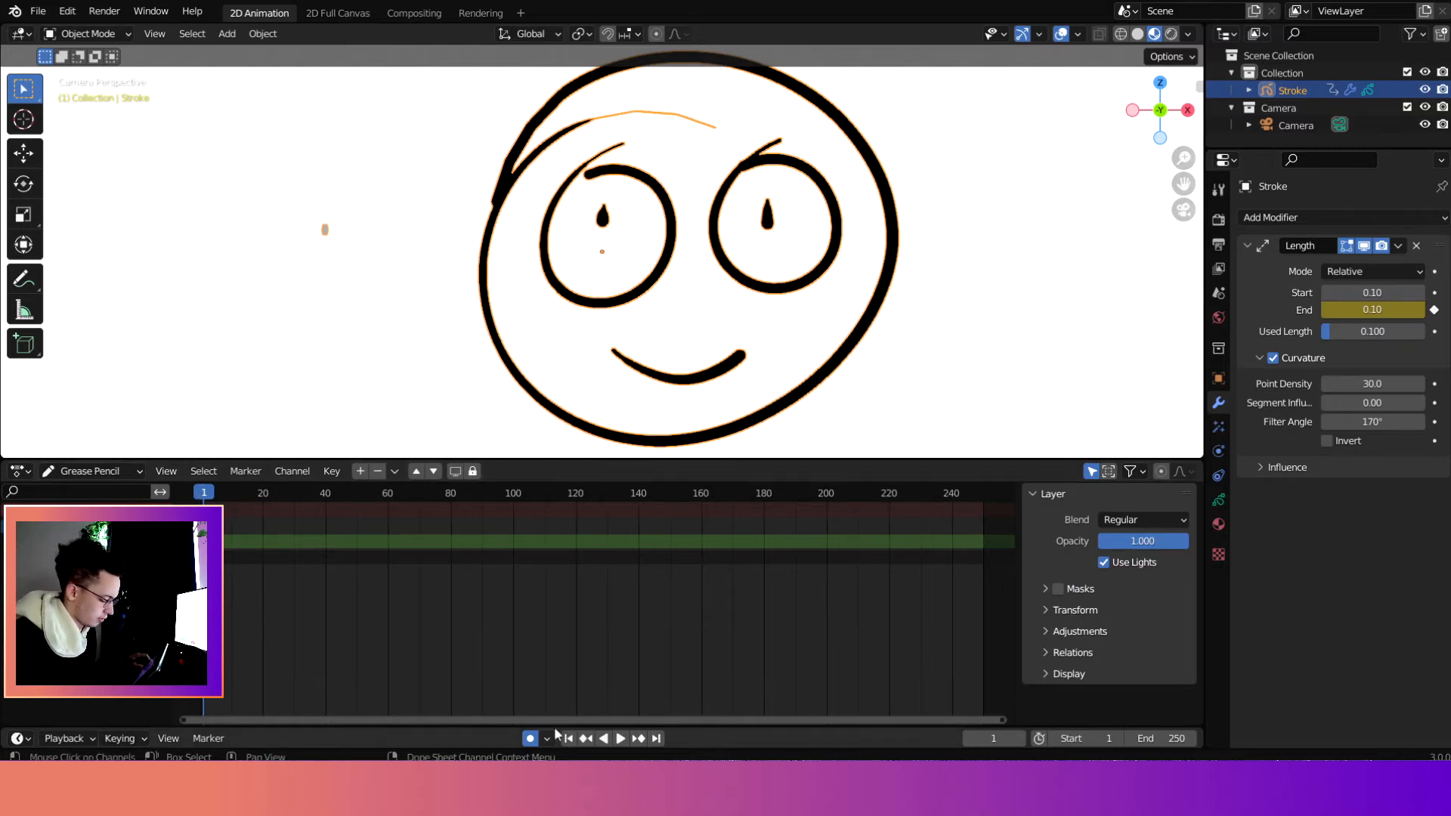
Keyframe the Length modifier's End at frame 40 with a value of 0.10.
left_click_drag(210, 497, 327, 503)
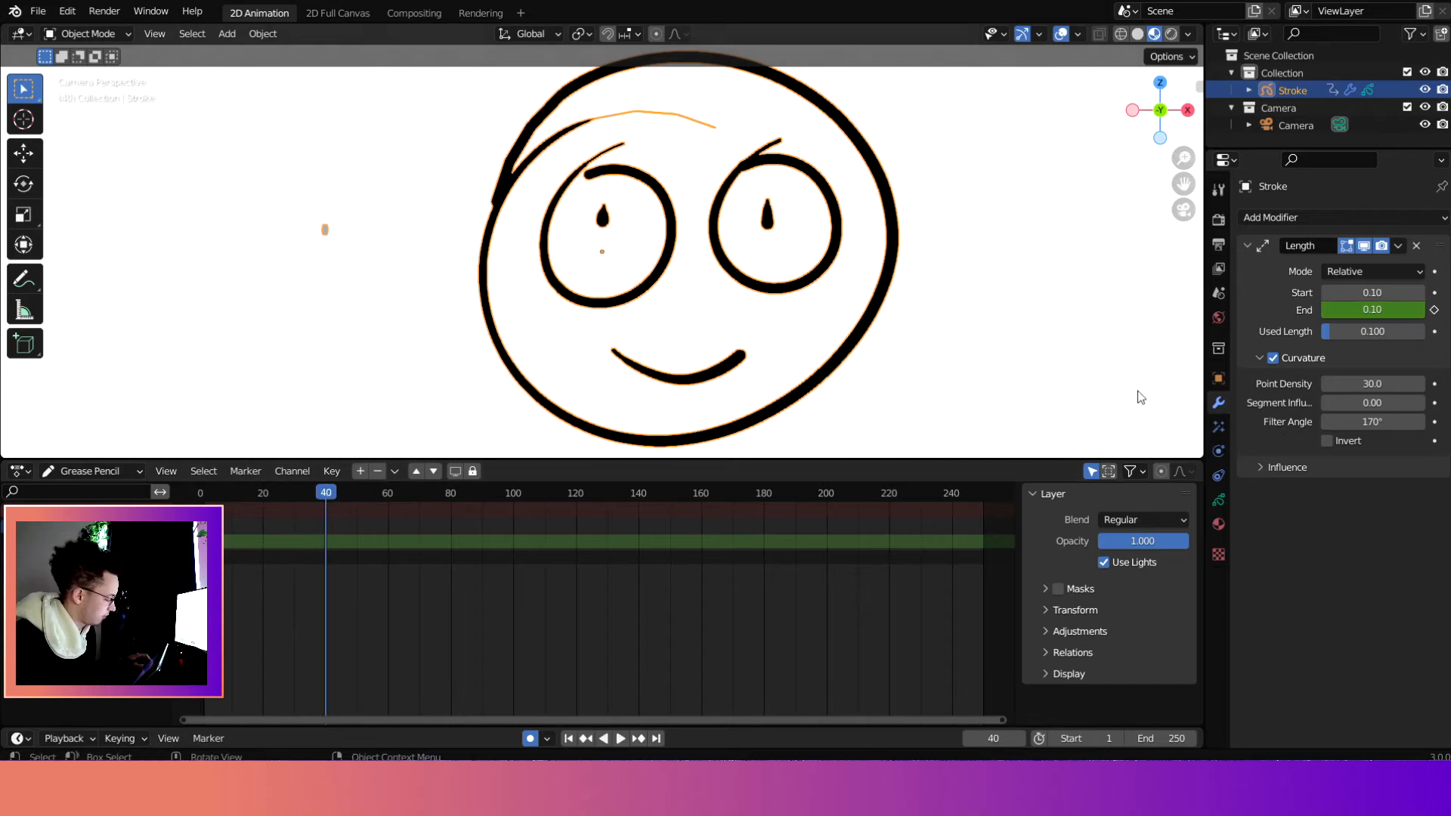
mouse_move(1378, 309)
left_mouse_down()
mouse_move(1421, 309)
mouse_move(1392, 309)
left_mouse_up()
left_click(1392, 309)
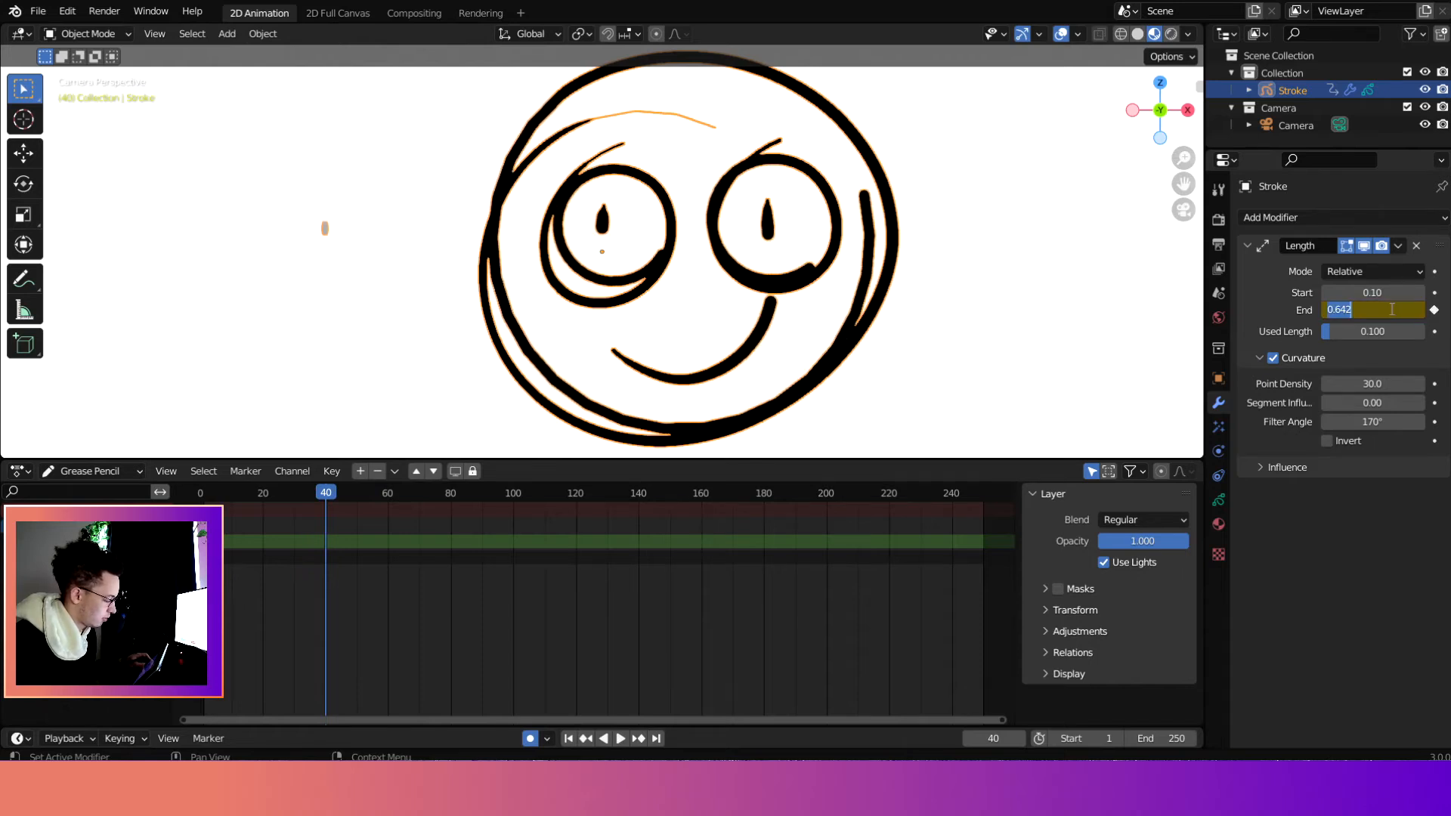
key("BackSpace")
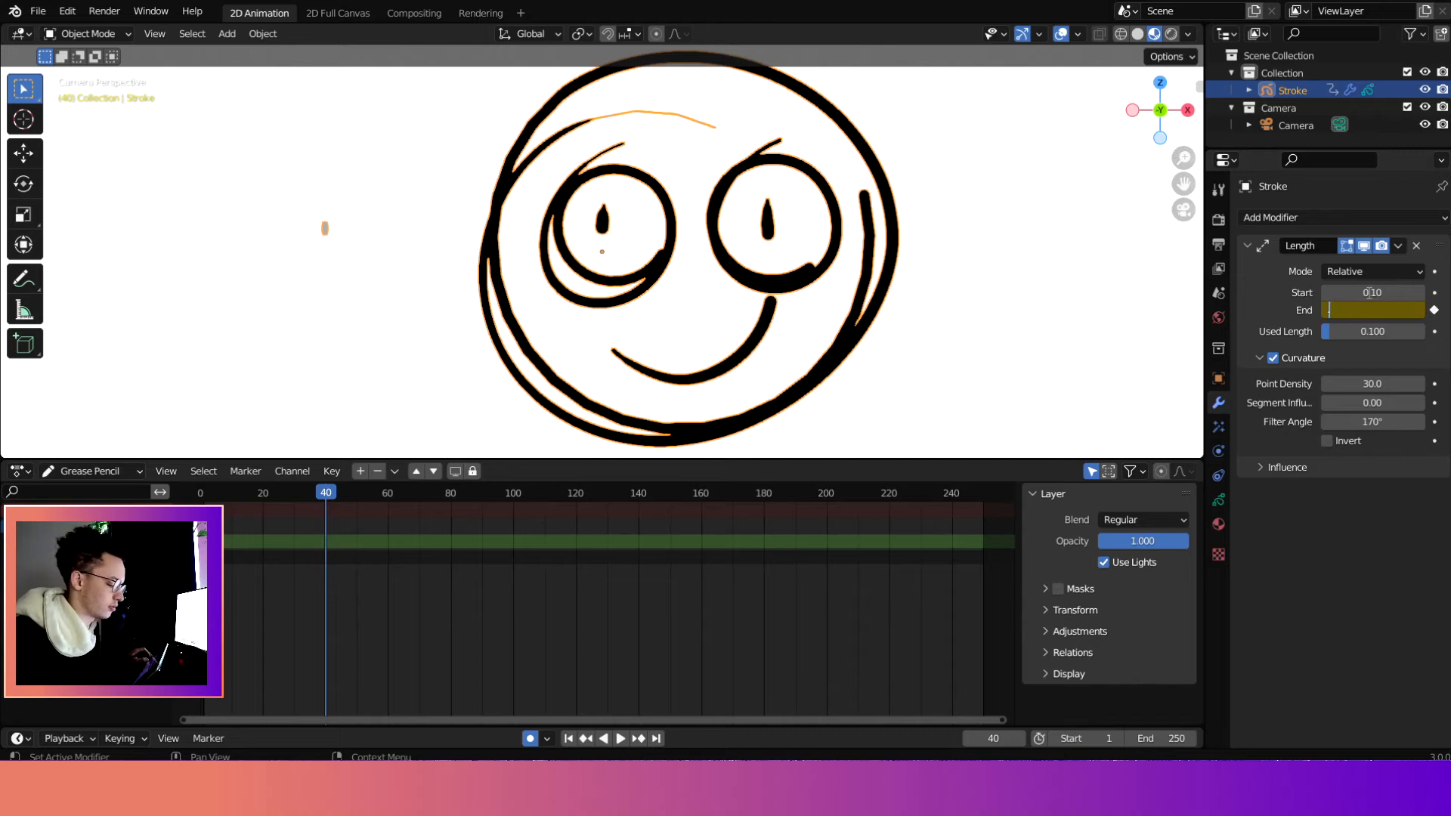
type(".10")
key("Return")
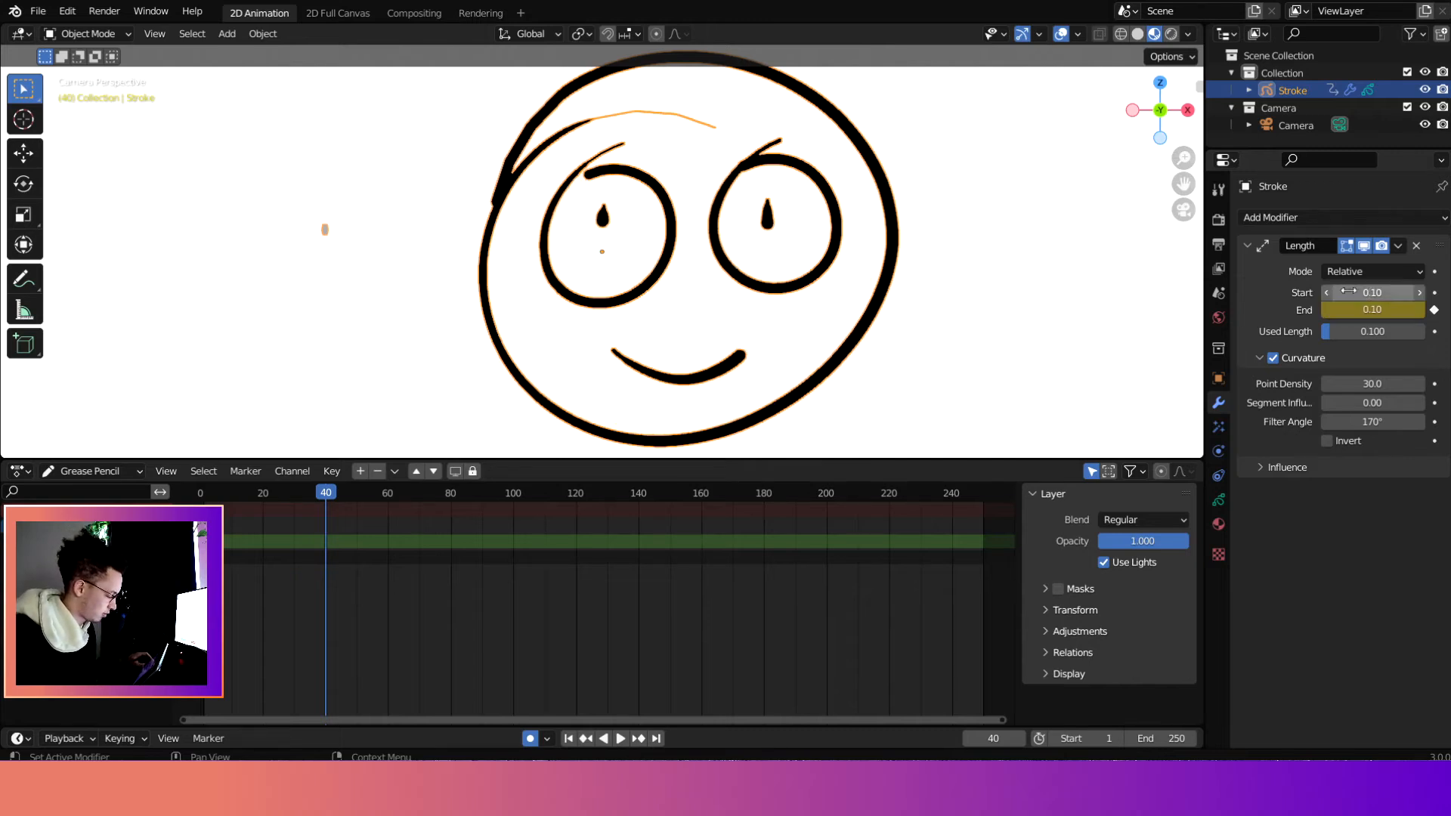
Switch the keyframe editor from Grease Pencil to Dope Sheet mode and return to frame 1.
left_click(90, 472)
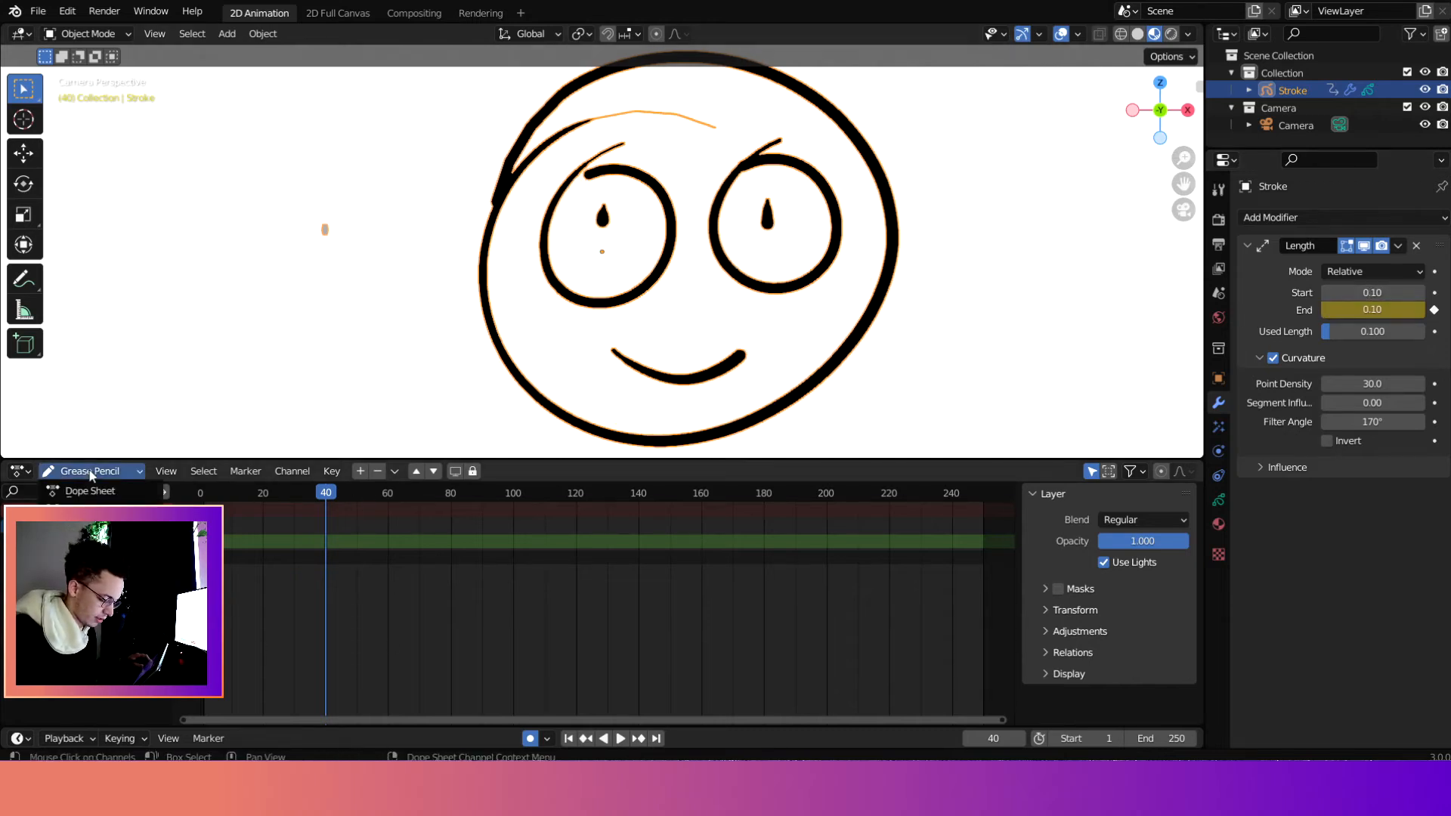
left_click(113, 490)
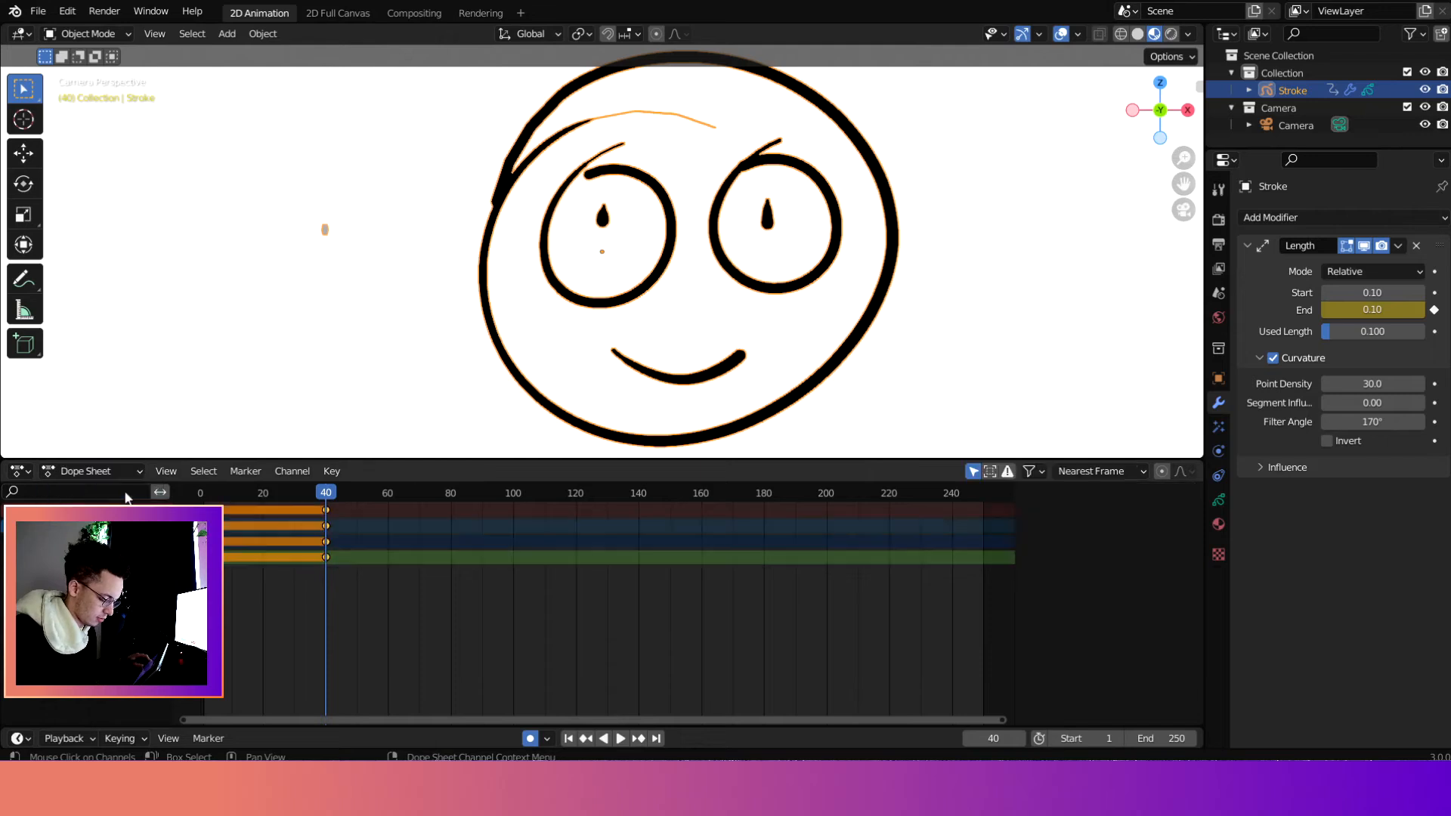
left_click_drag(330, 496, 204, 492)
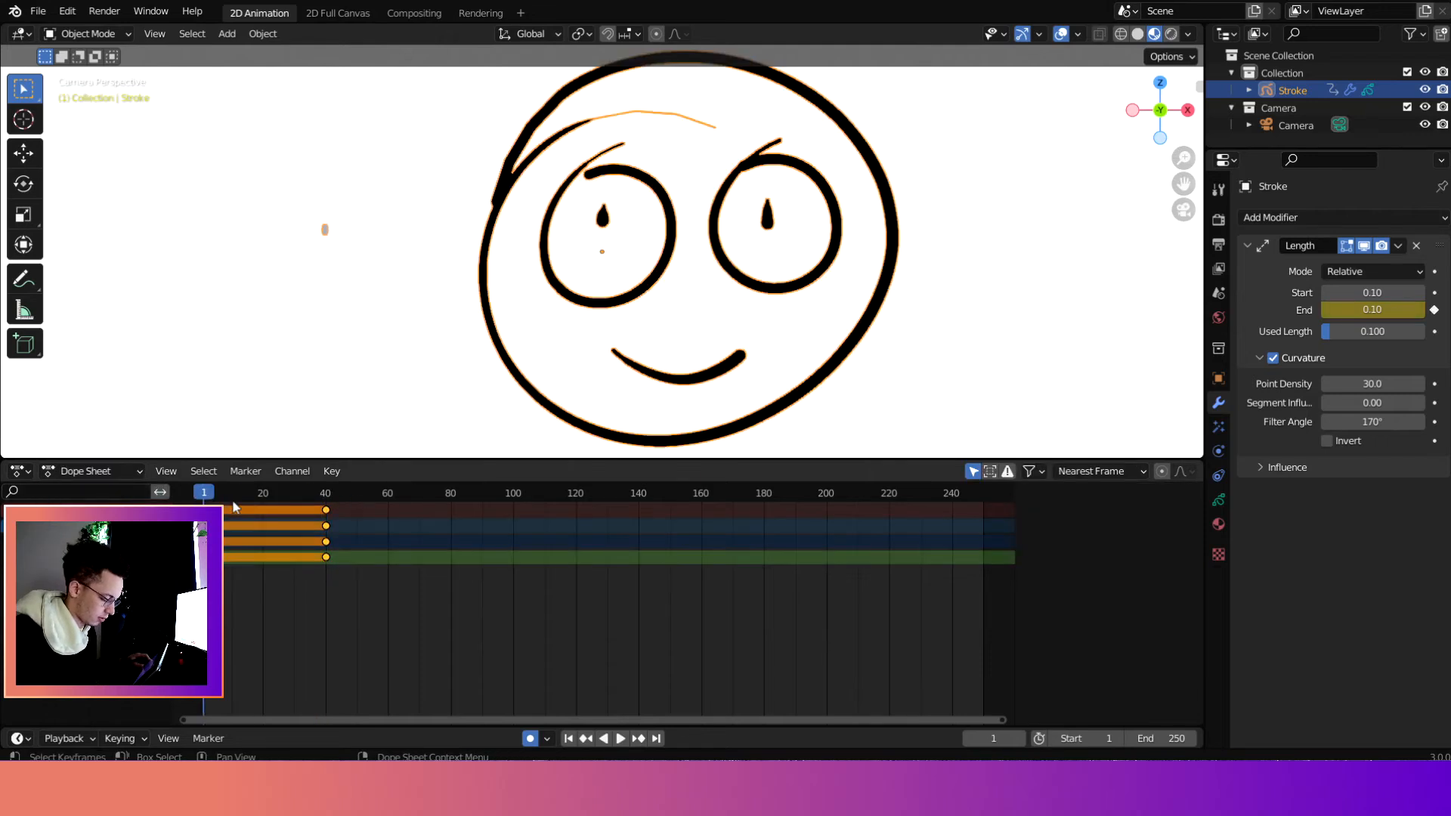
Set the End keyframe at frame 1 to about -1.17 so the face strokes start out fully shortened.
left_click(1375, 310)
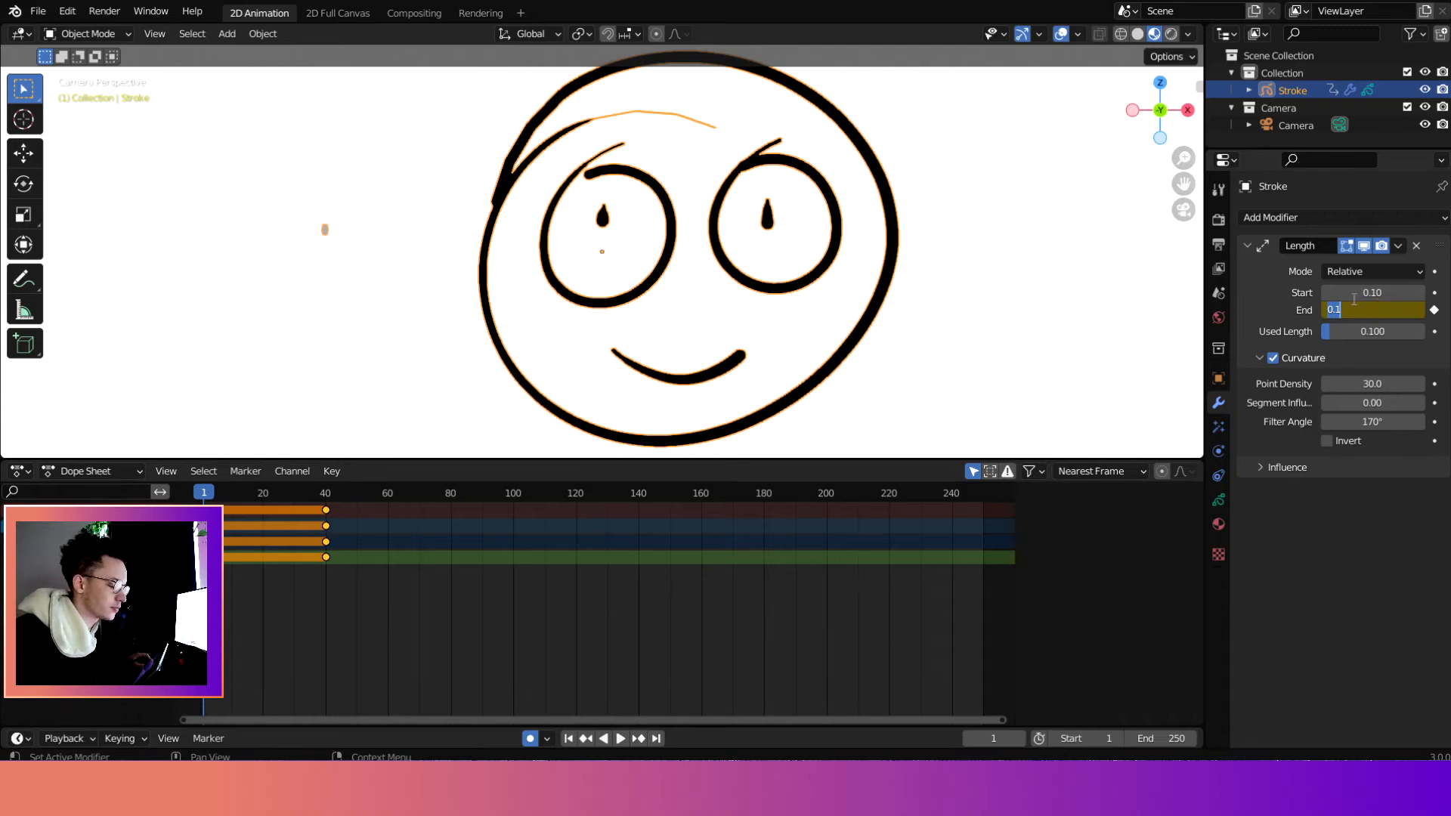
type("0")
key("Return")
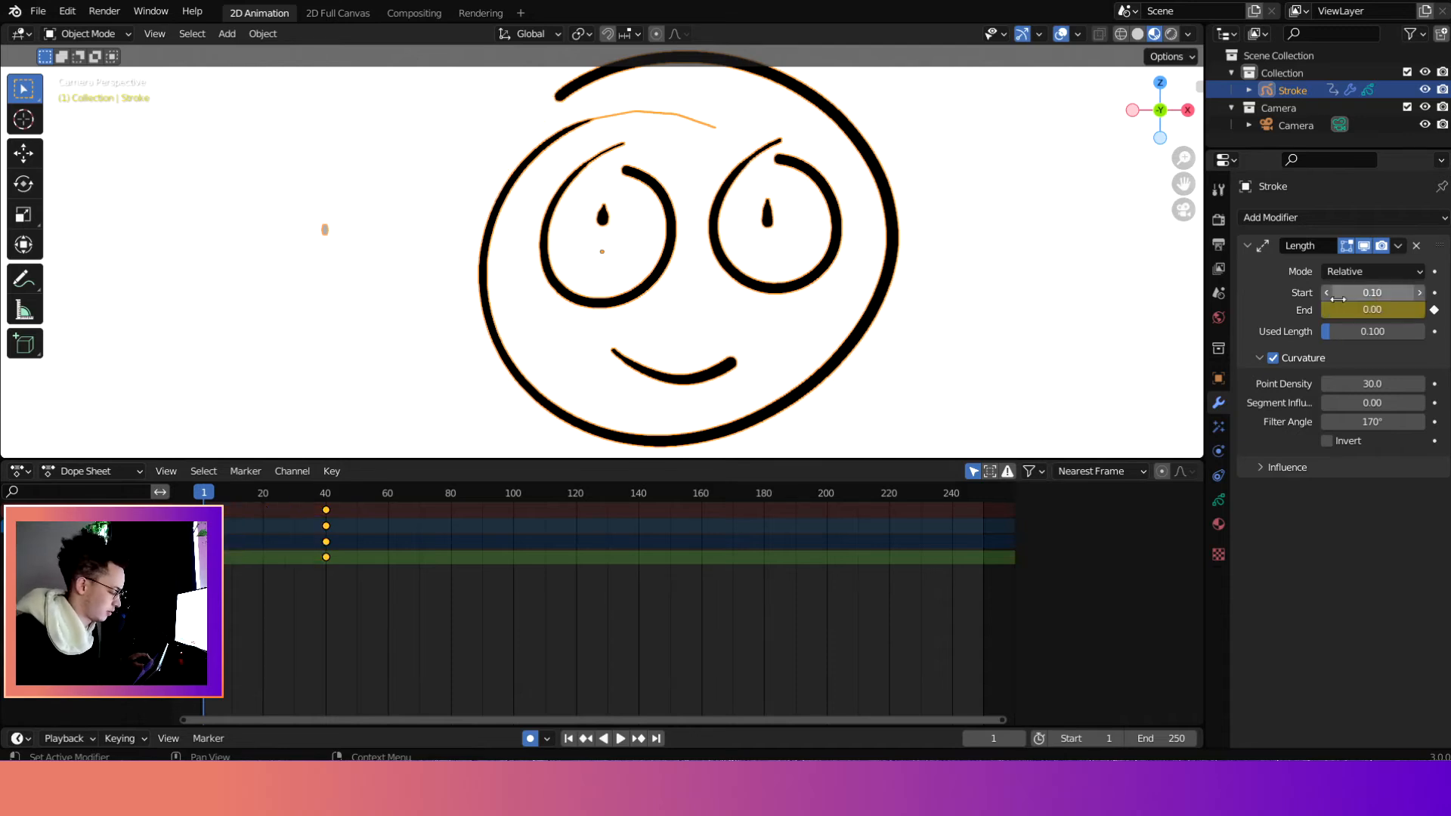
left_click_drag(1399, 312, 1311, 313)
left_click(1407, 310)
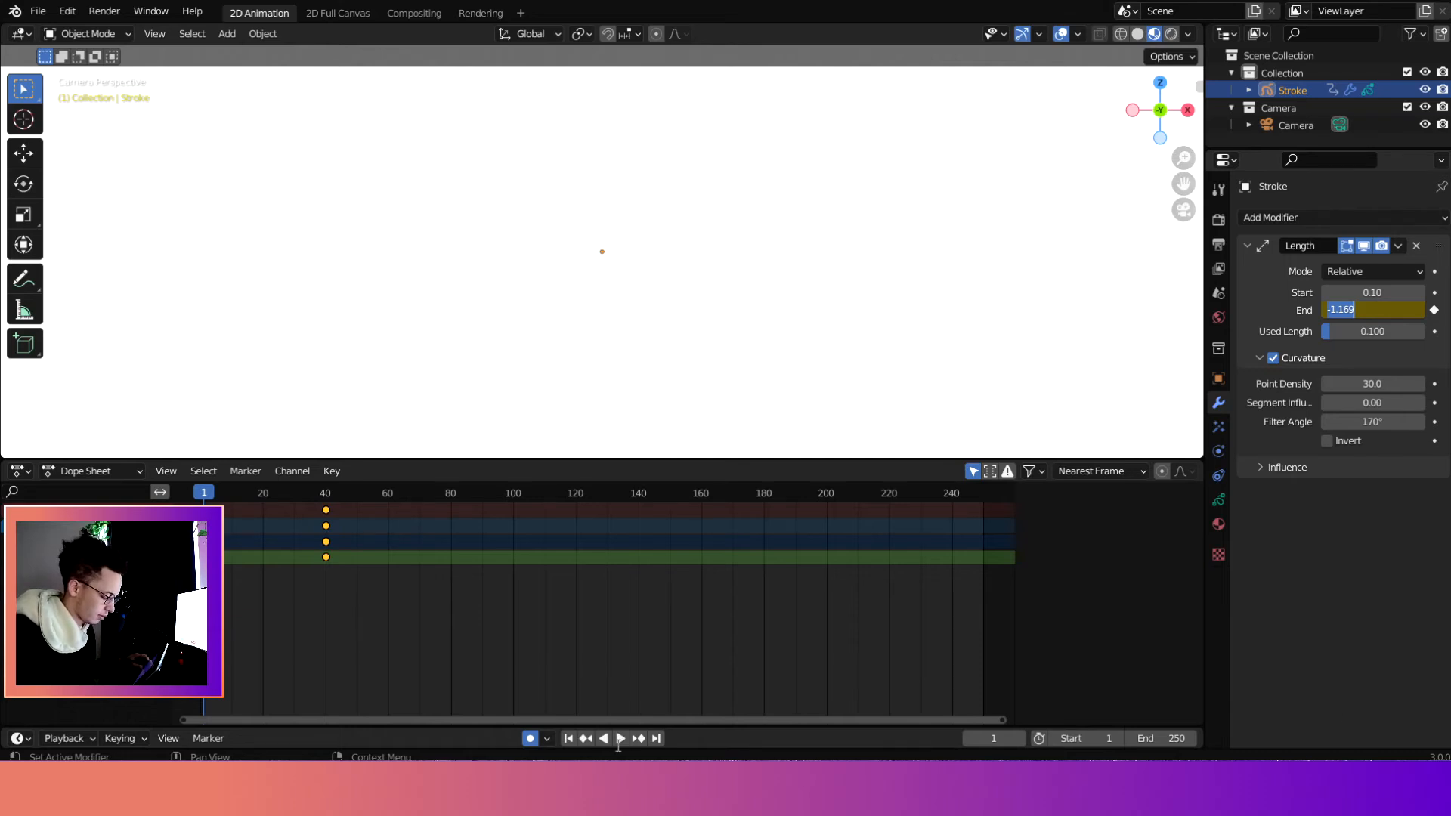
key("Return")
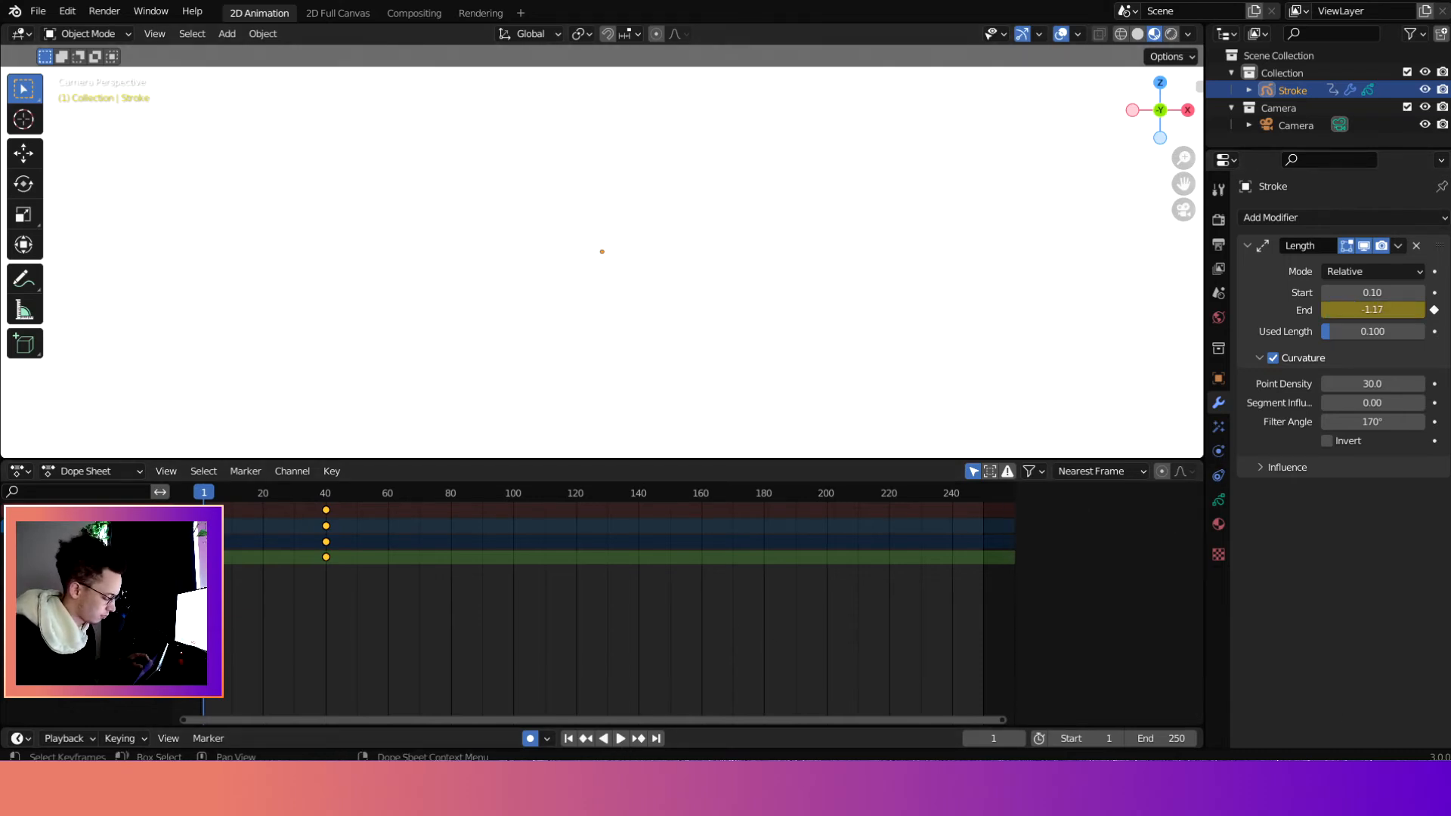
Play back the animated face strokes and stop the playback.
left_click(621, 739)
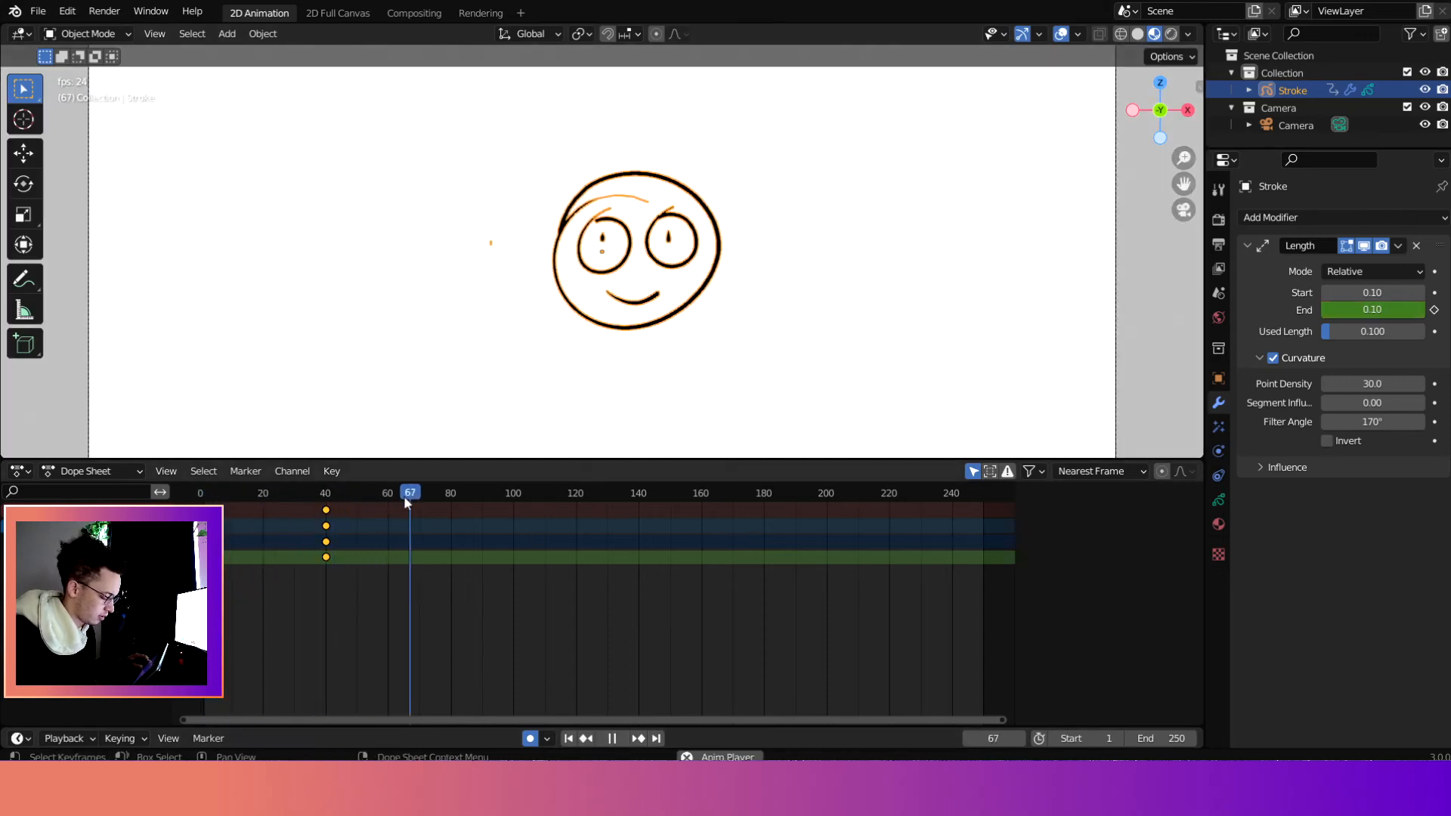
key("space")
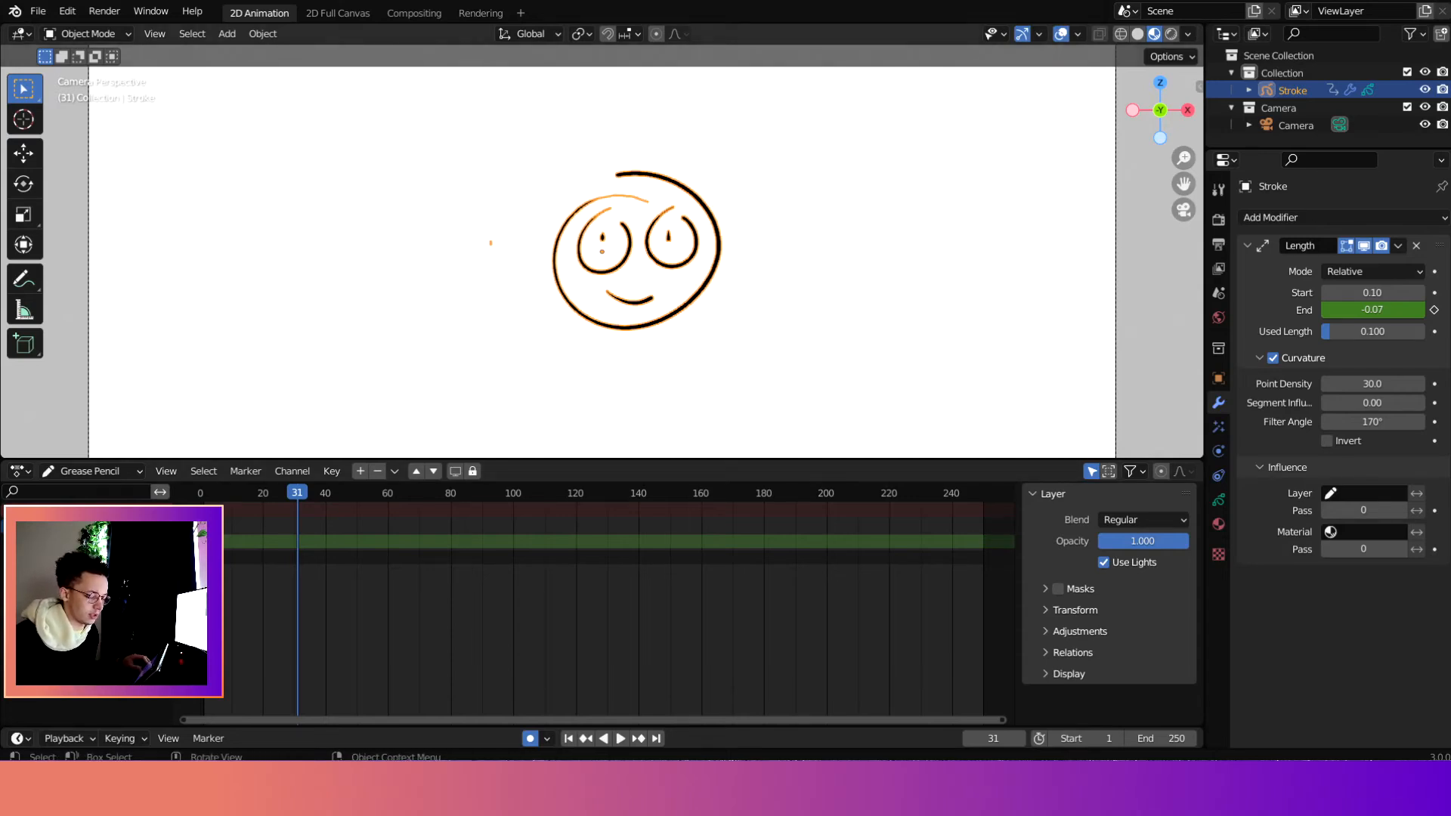
Show the modifier keyframes in Dope Sheet mode again and scrub the animation to frame 48.
left_click(106, 471)
left_click(120, 492)
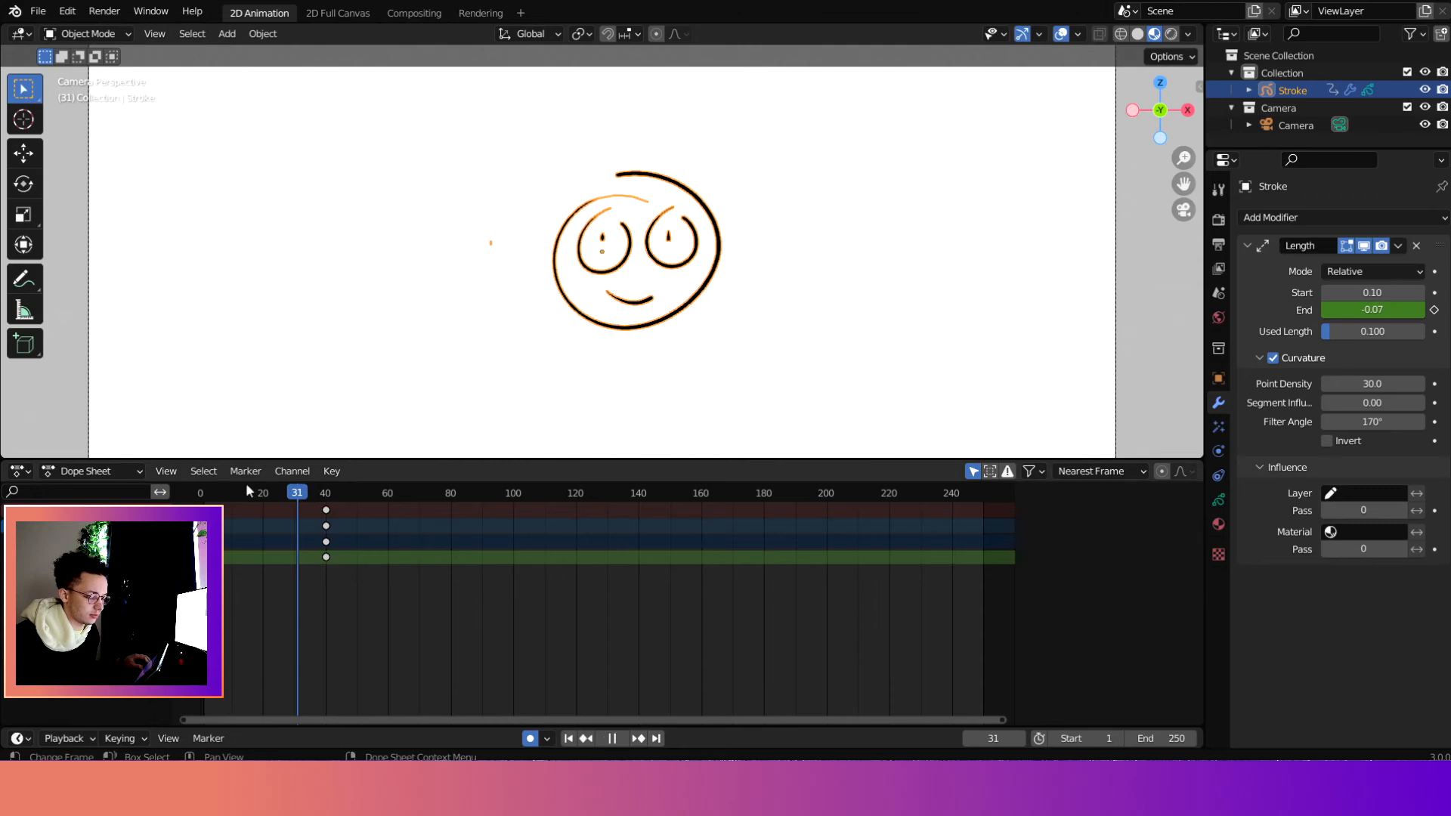
mouse_move(249, 491)
left_mouse_down()
mouse_move(225, 491)
mouse_move(352, 490)
left_mouse_up()
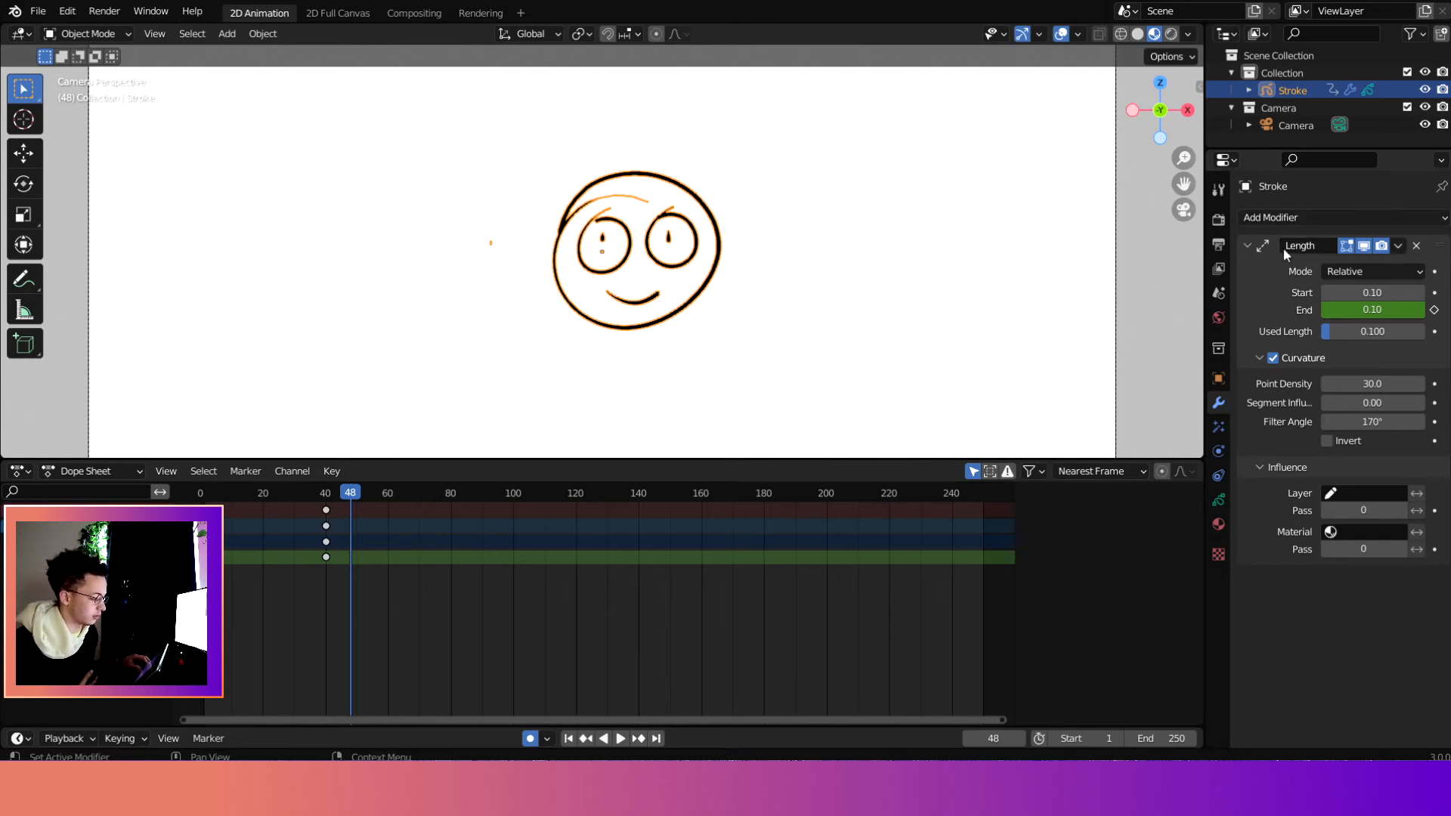
Apply the Length modifier at frame 48, scrub to frame 70 to check the strokes, and undo the application.
left_click(1398, 246)
left_click(1339, 266)
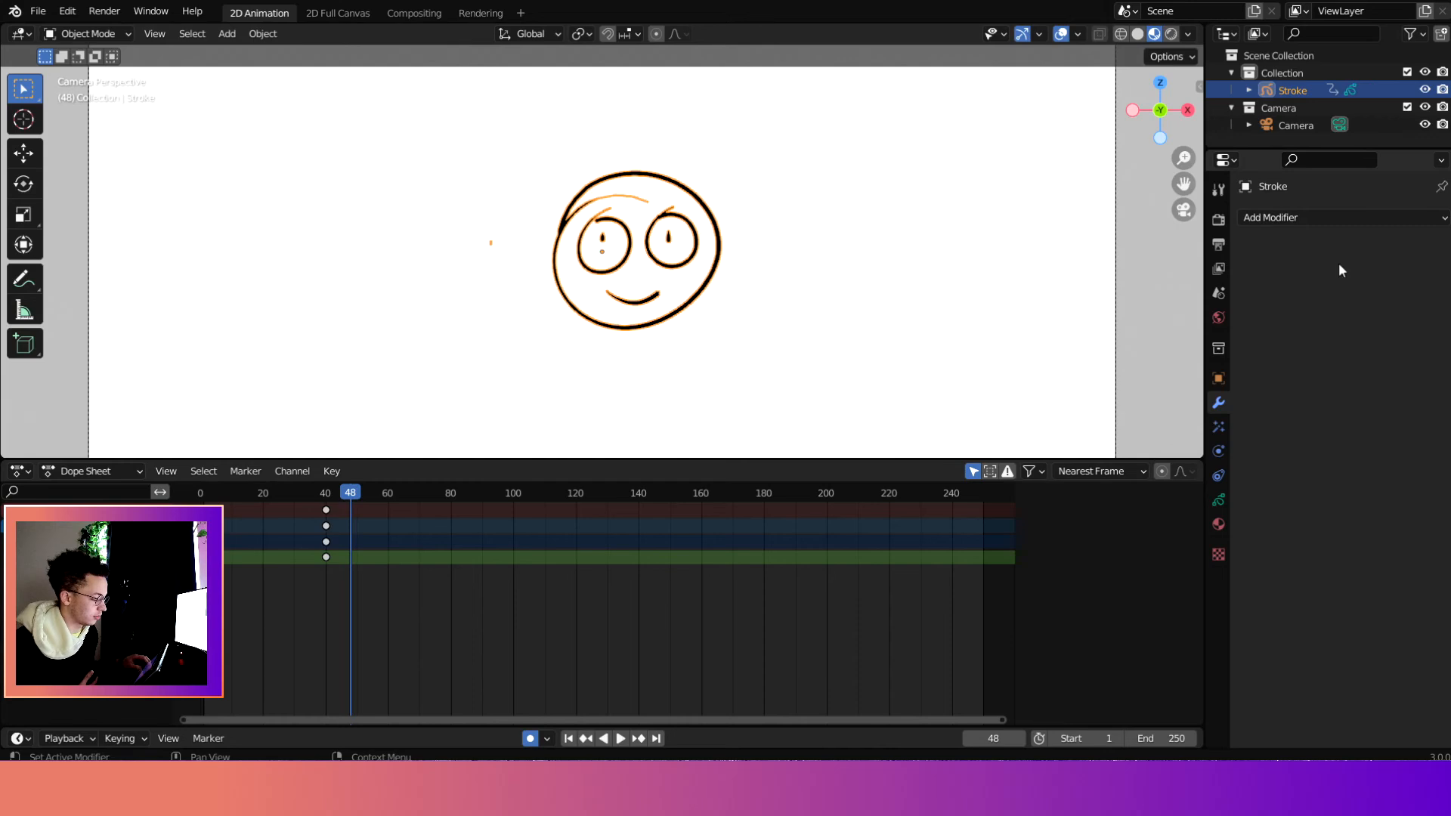
mouse_move(342, 498)
left_mouse_down()
mouse_move(756, 522)
mouse_move(244, 524)
mouse_move(953, 535)
mouse_move(421, 545)
left_mouse_up()
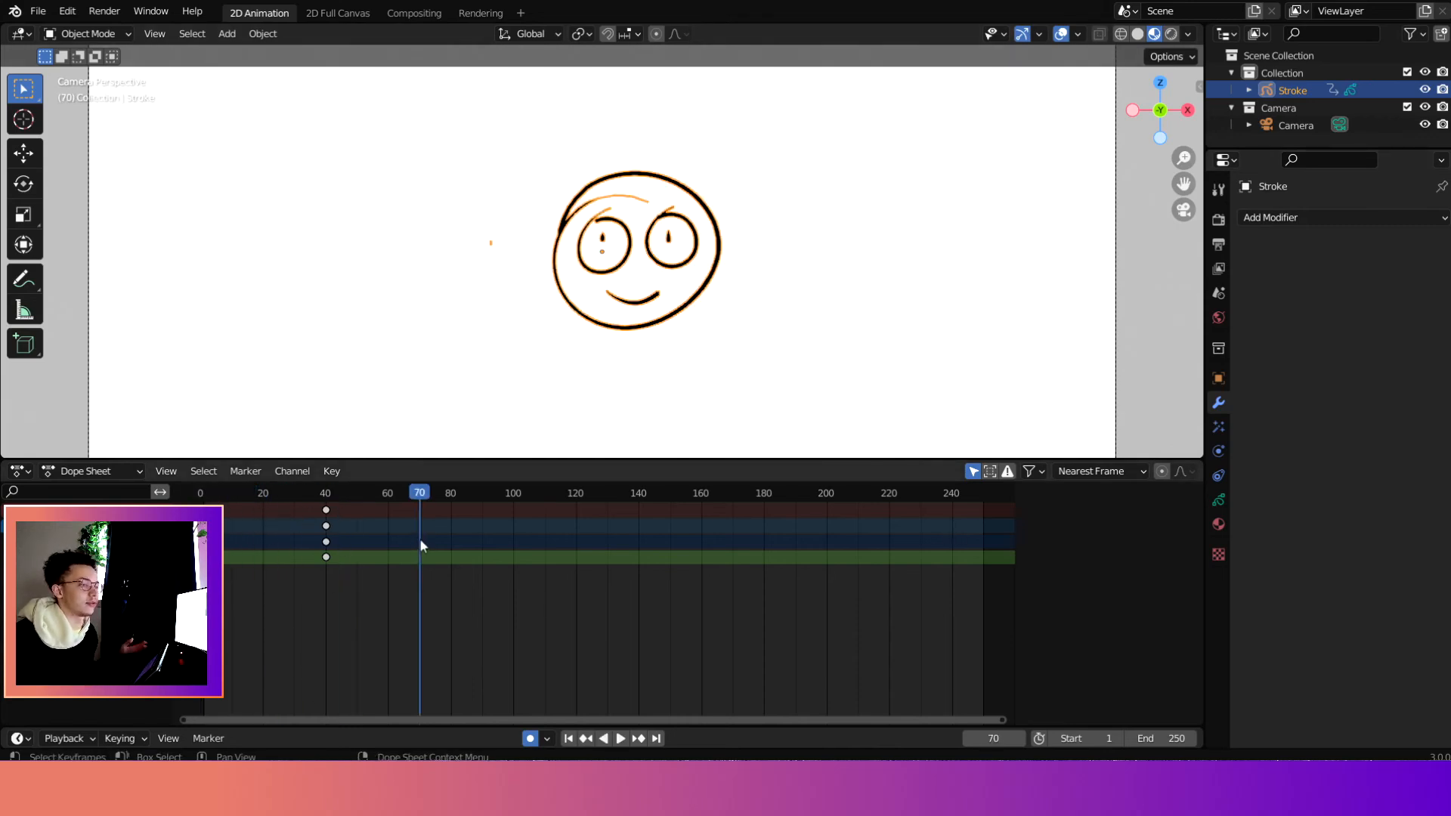
key("ctrl+z")
key("ctrl+z")
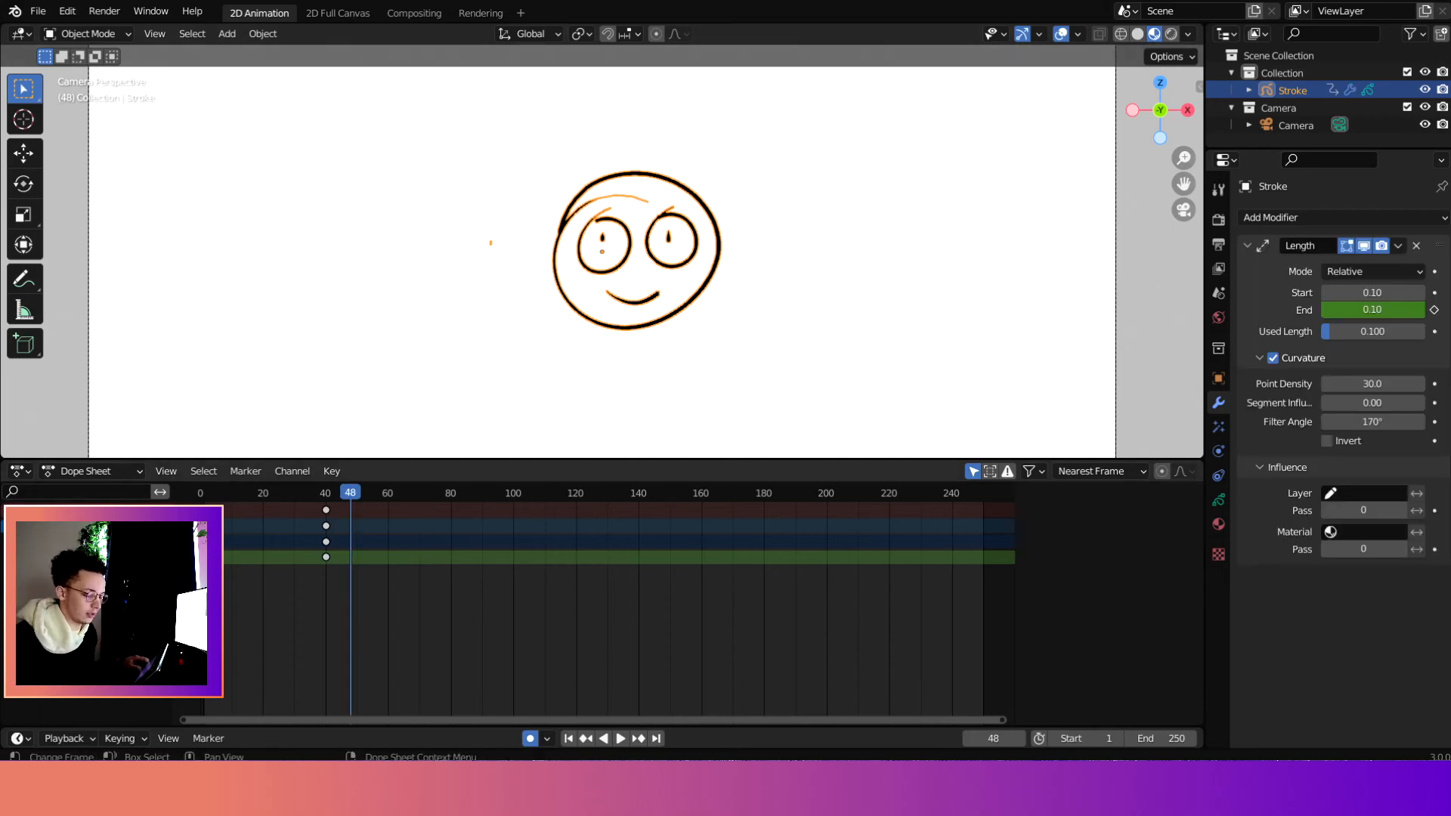
Scrub back to frame 21 and select the Length modifier's keyframes at frame 40.
left_click(135, 473)
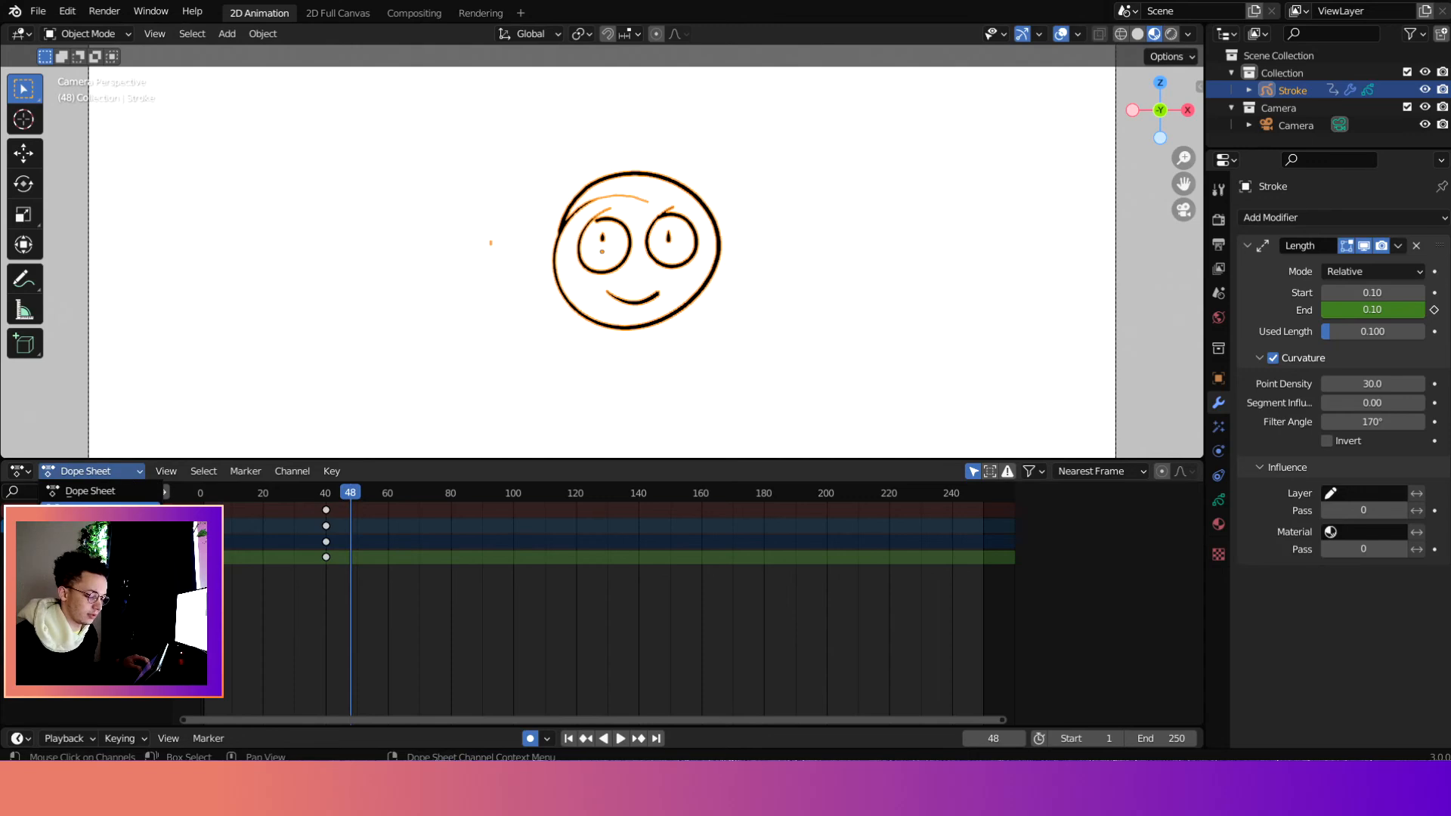
key("space")
left_click_drag(358, 497, 269, 502)
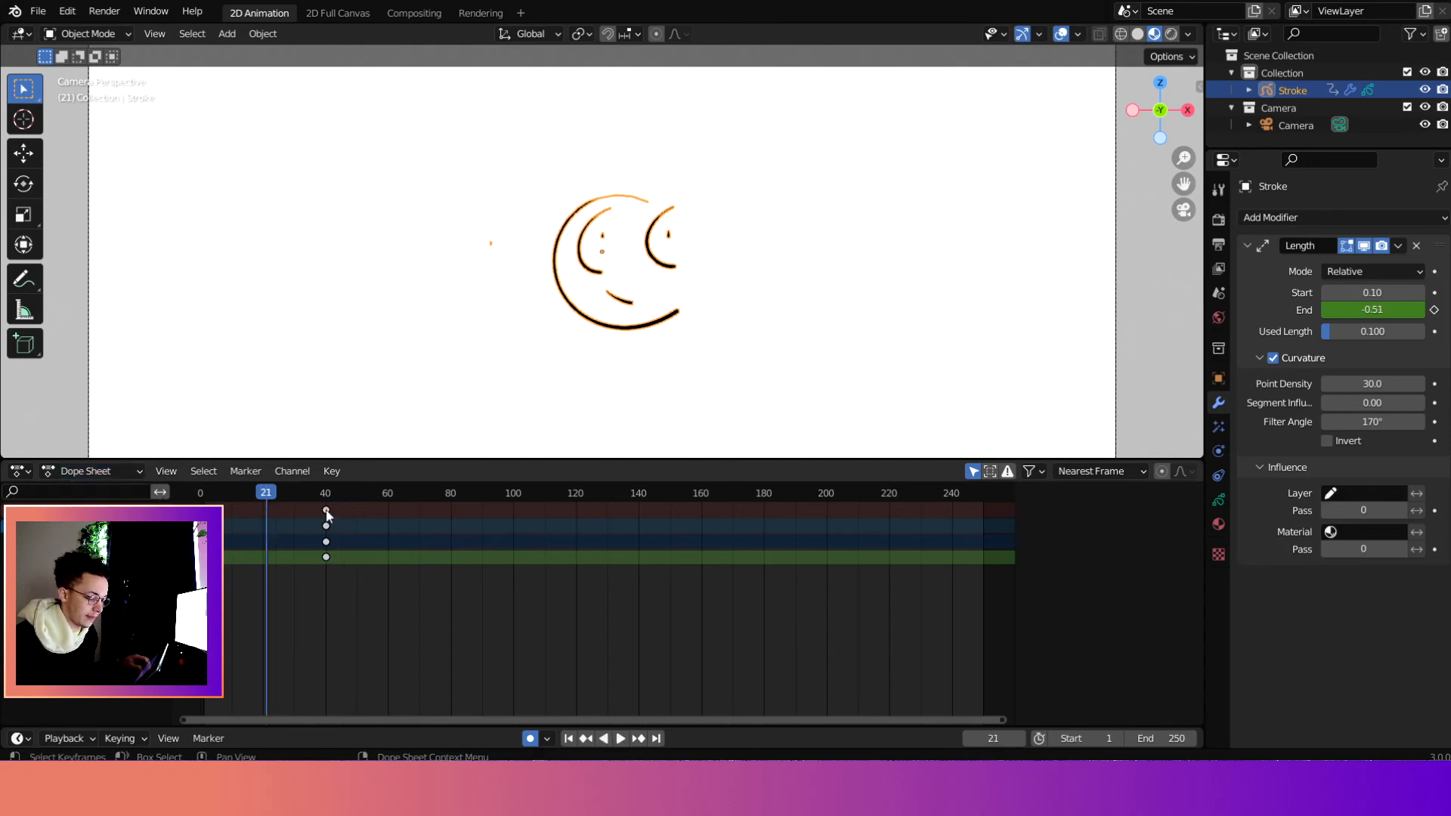
left_click(326, 511)
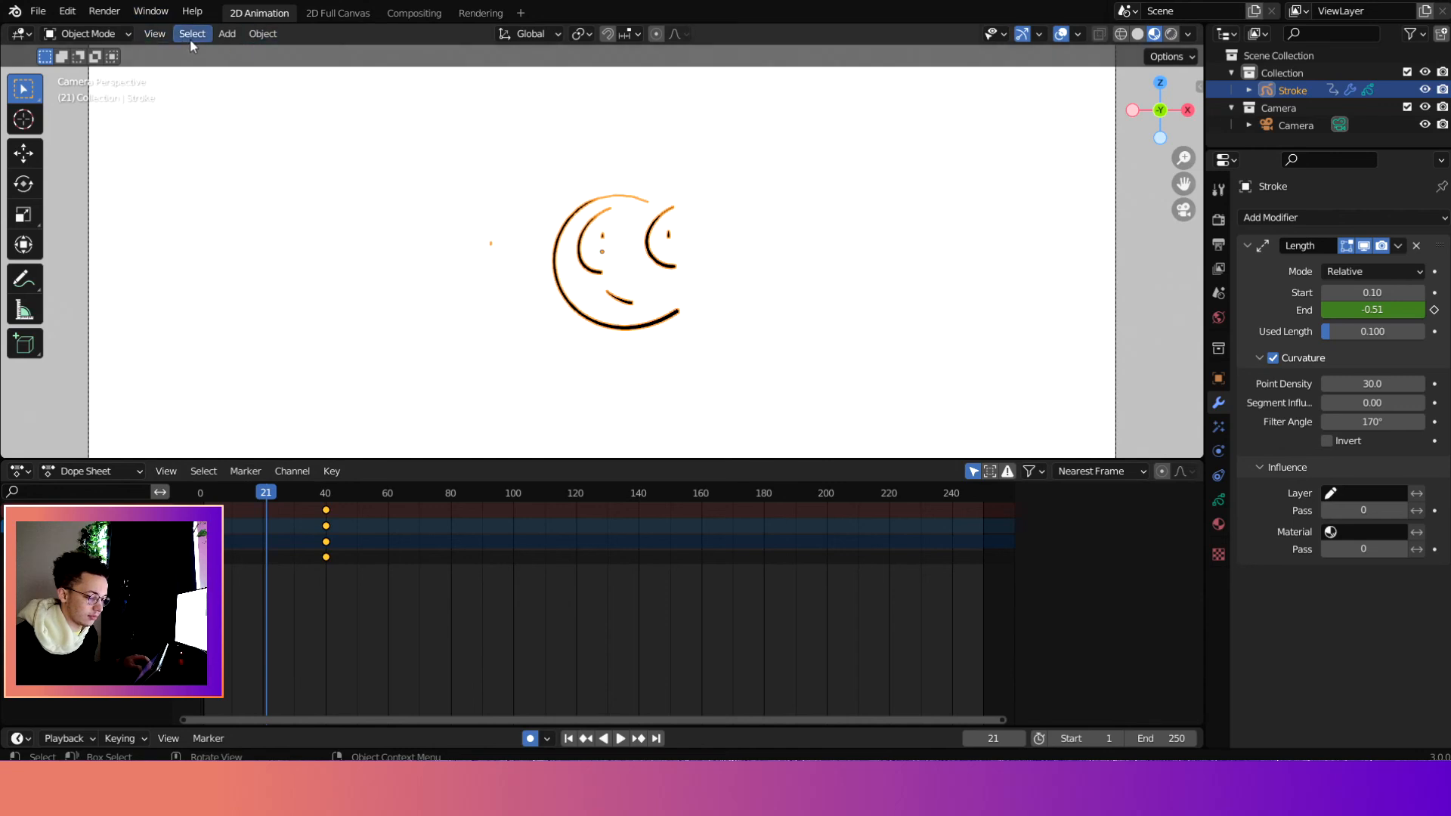
Bake the Stroke object's transform to Grease Pencil for frames 1 to 40 with a Step of 2.
left_click(256, 38)
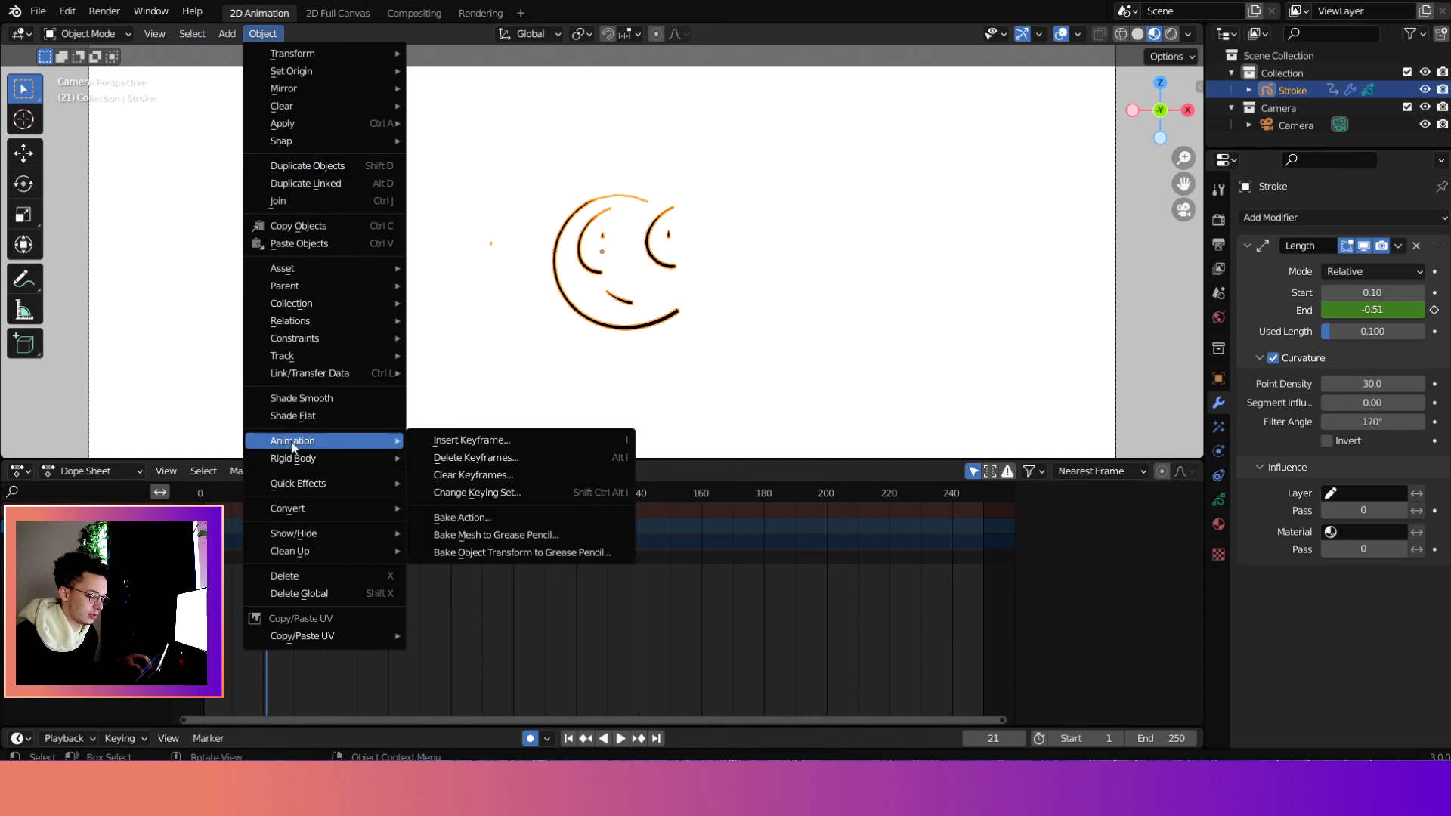
left_click(260, 34)
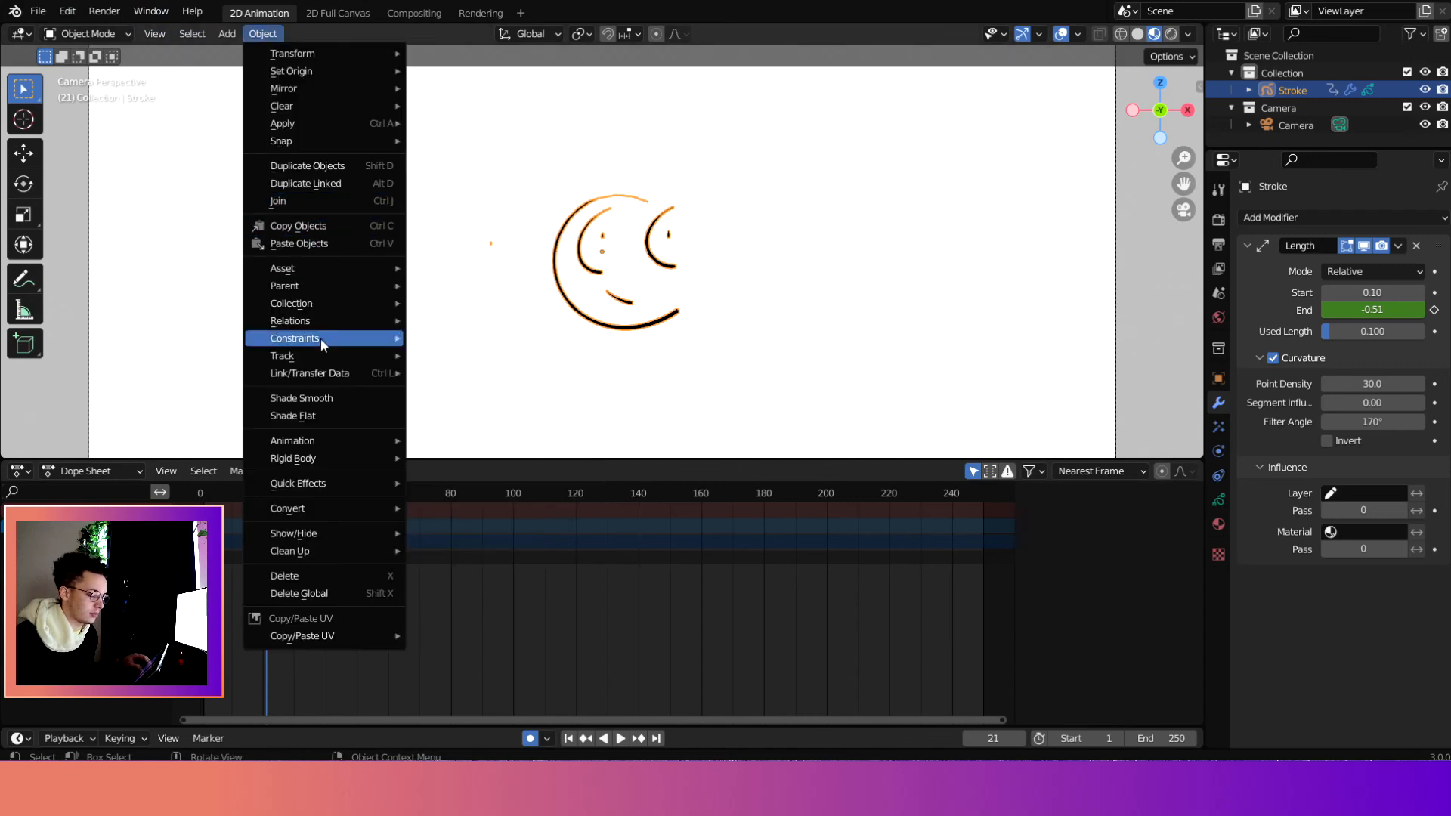
mouse_move(352, 441)
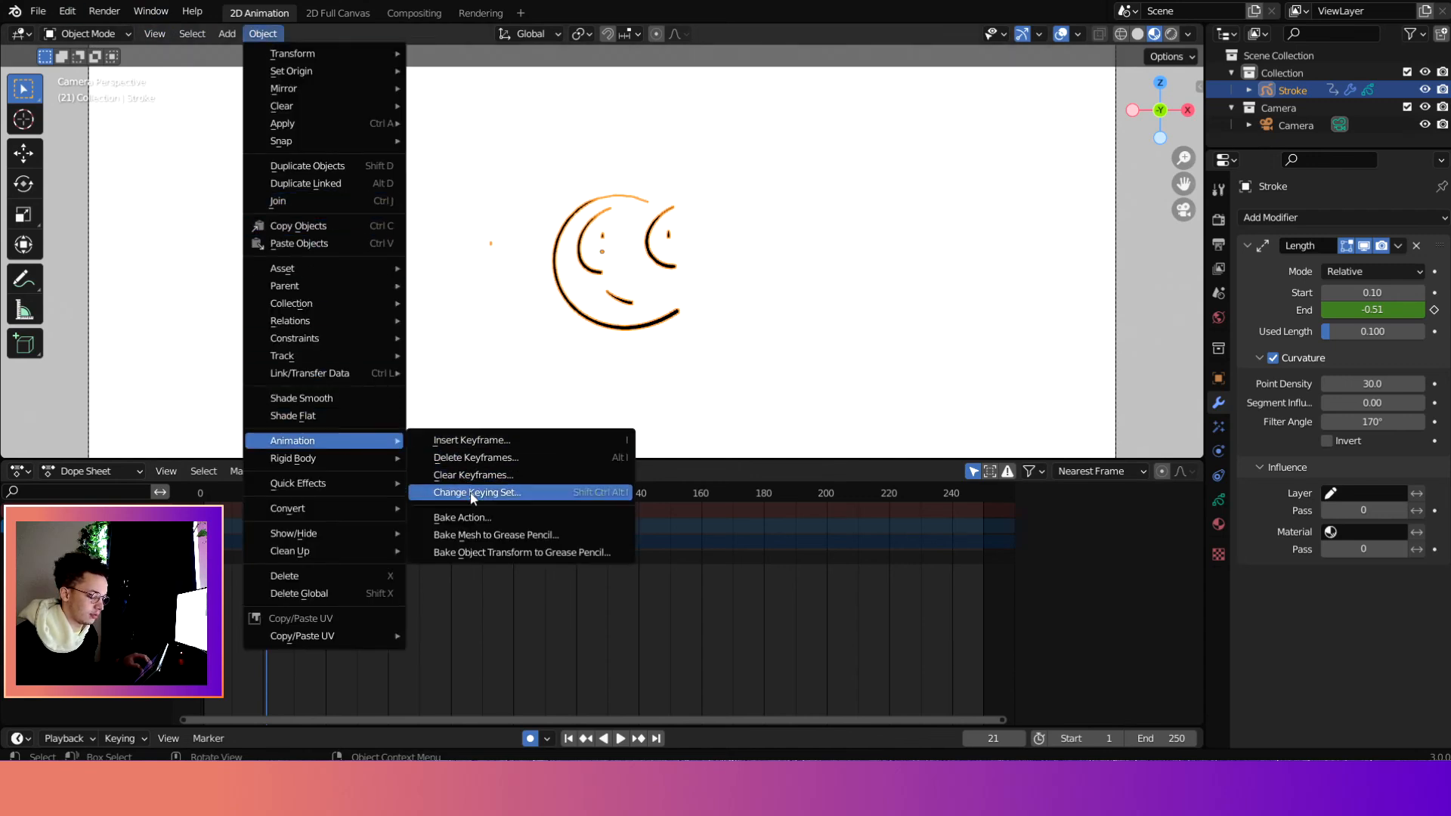
left_click(607, 553)
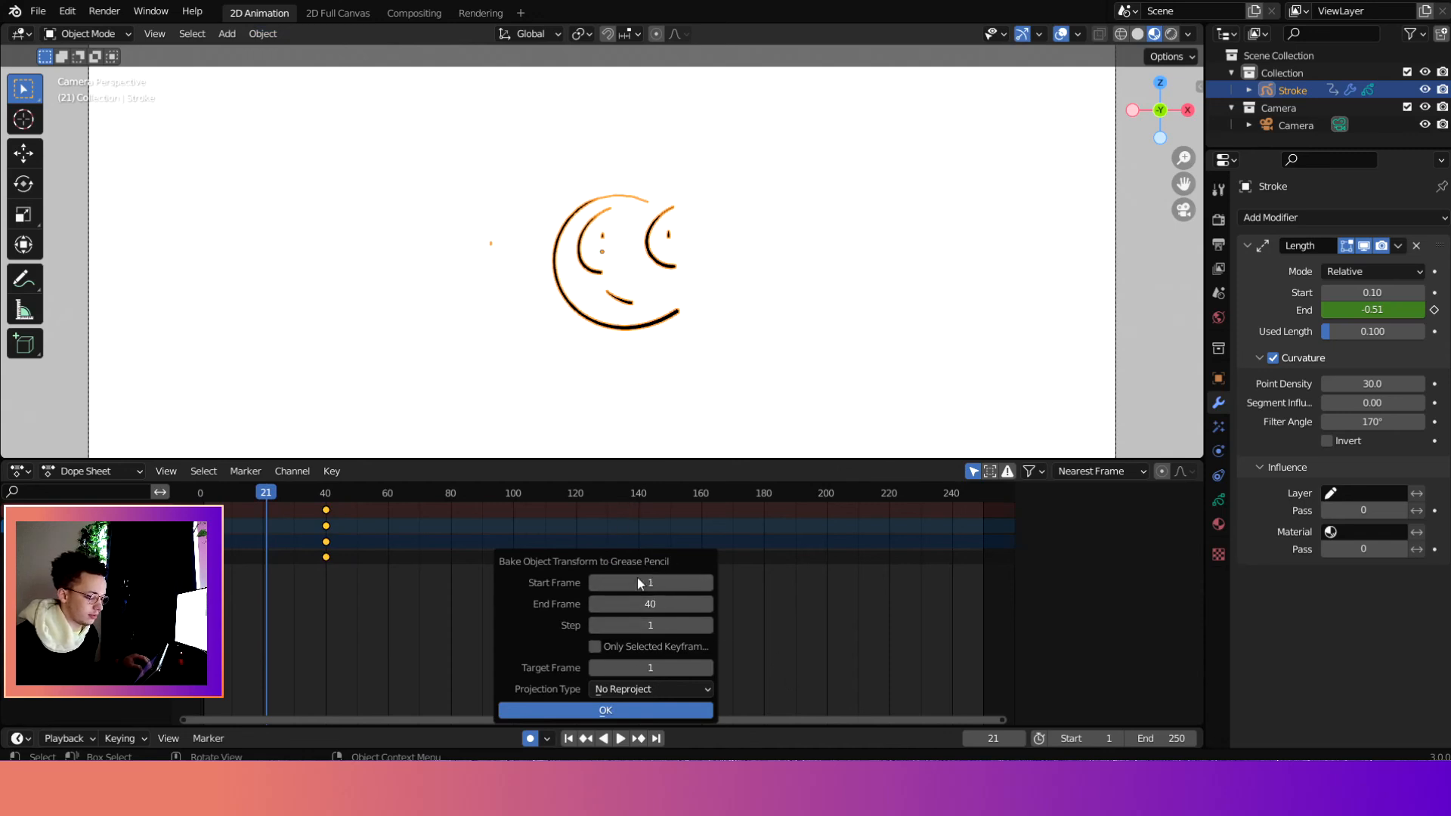
left_click(659, 627)
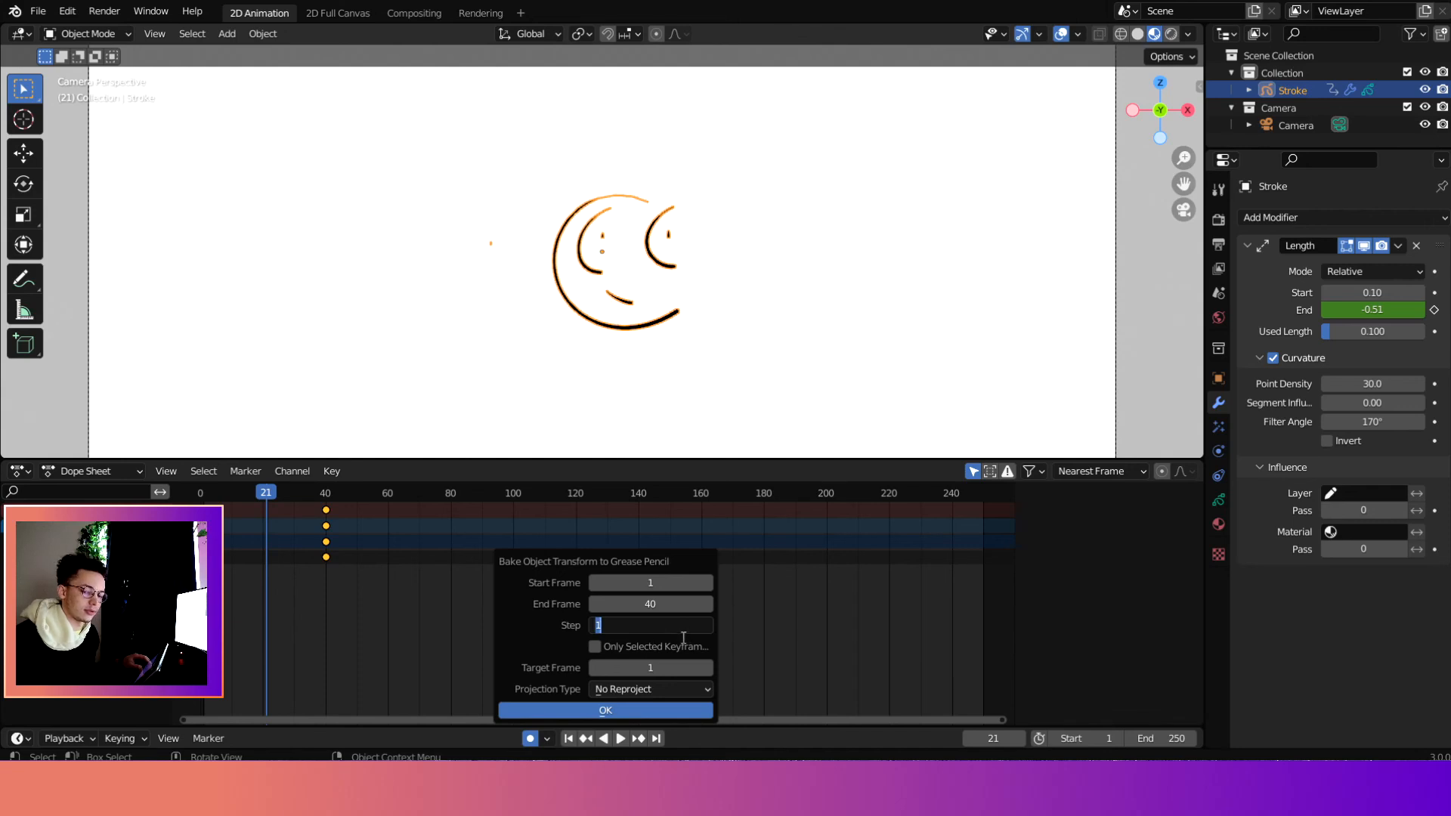
key("Return")
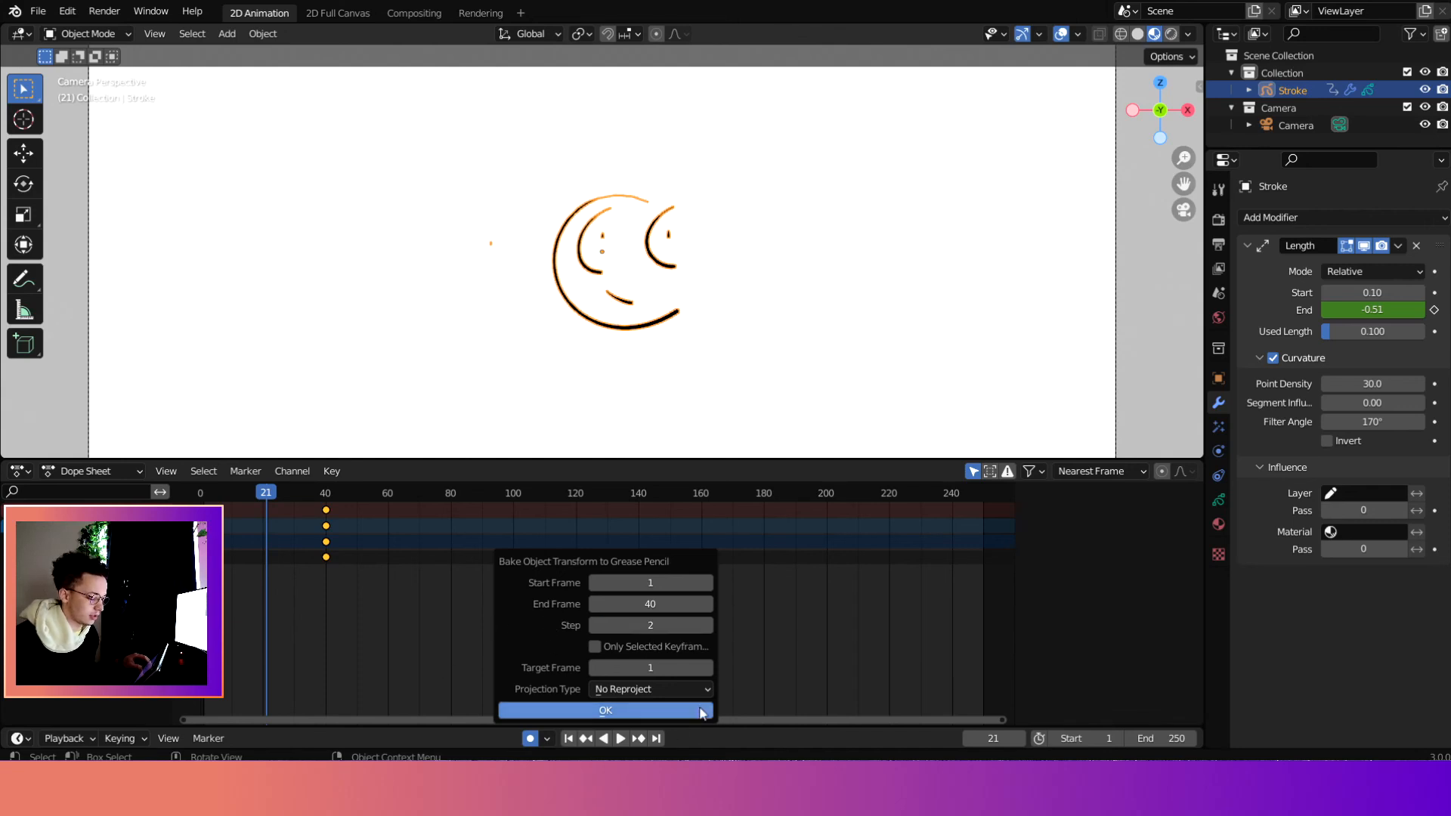
left_click(653, 715)
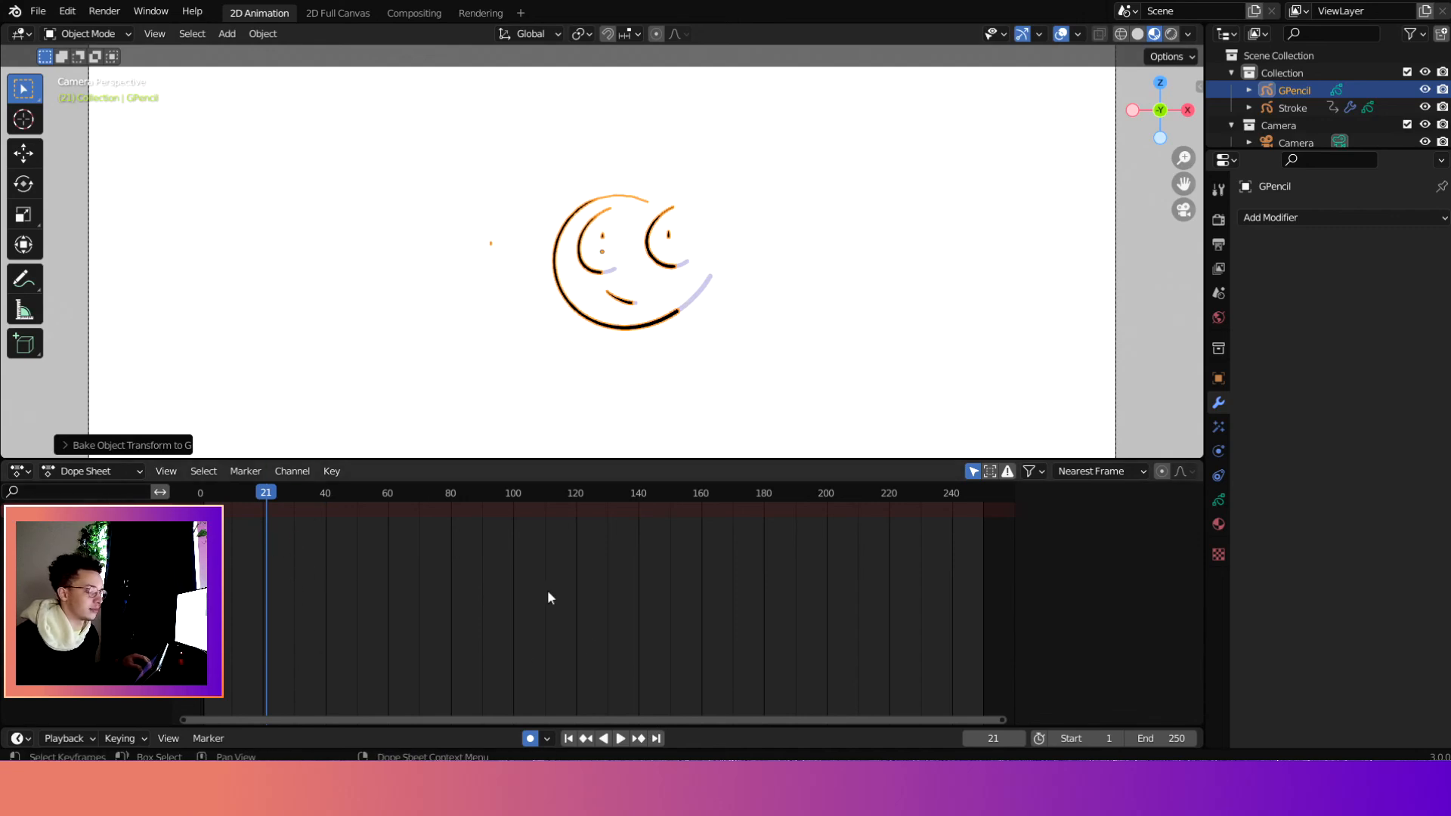
Show the baked object's frames in Grease Pencil mode and scrub to frame 31.
left_click(91, 471)
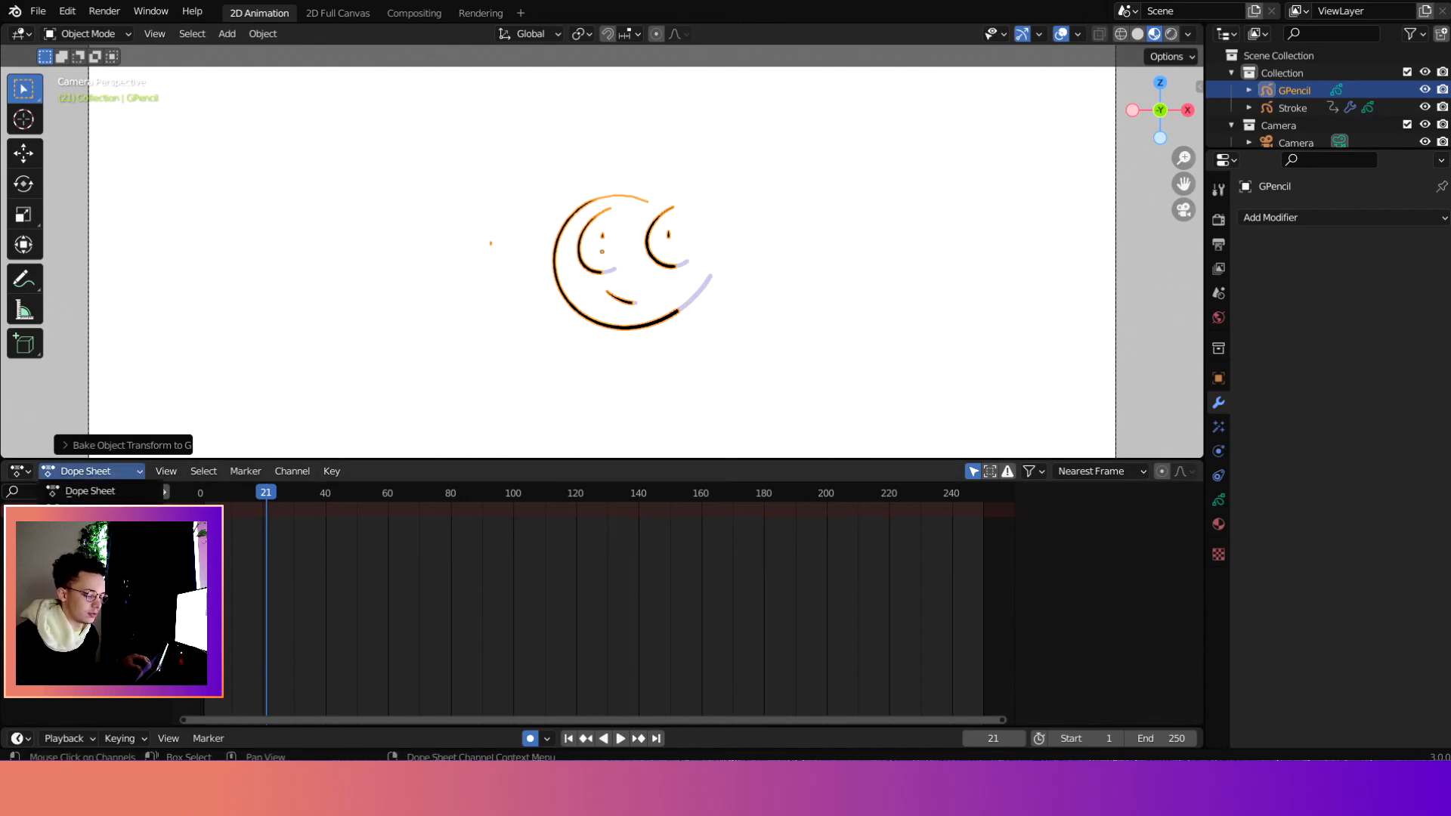
left_click(93, 544)
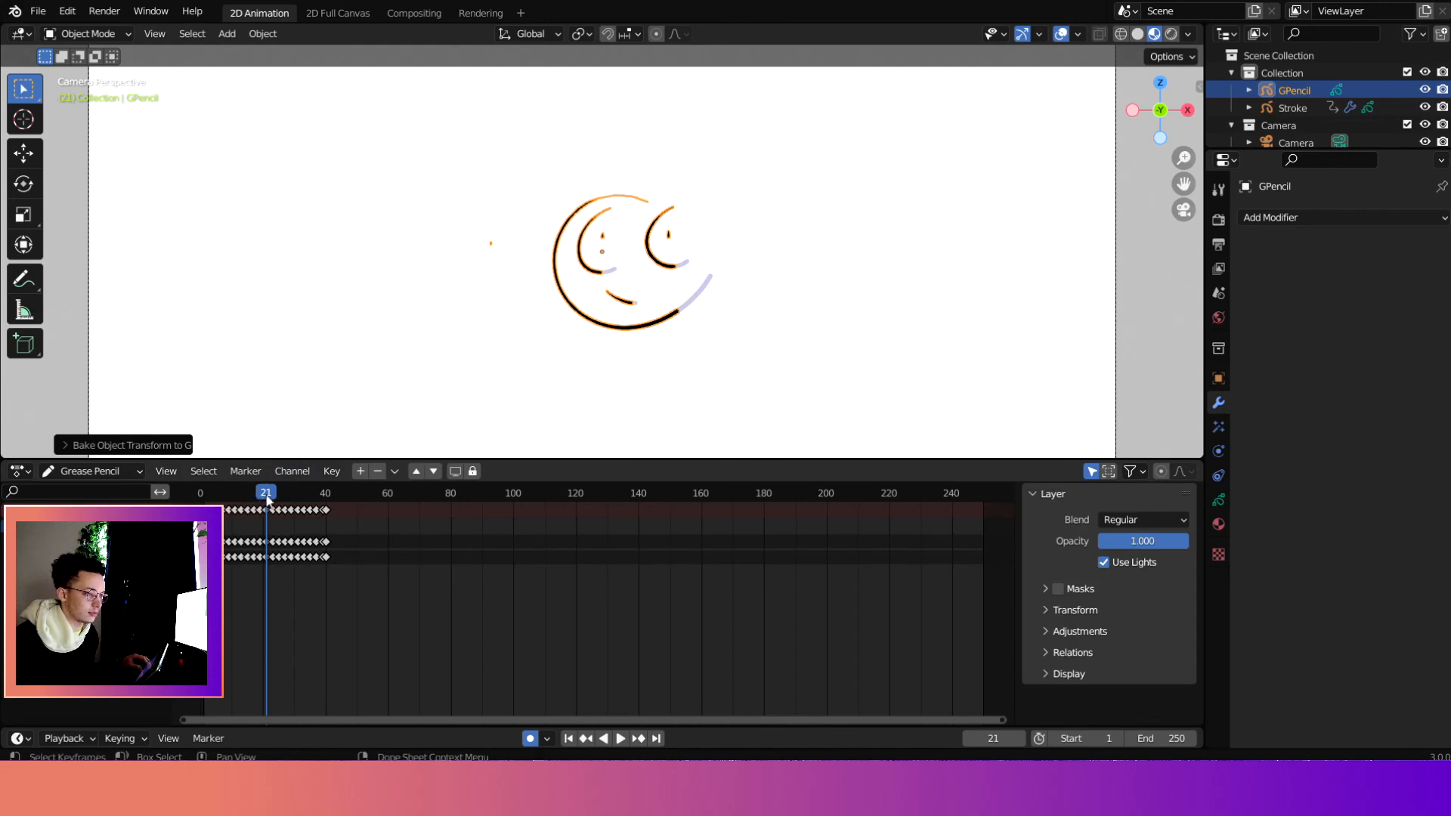
mouse_move(266, 496)
left_mouse_down()
mouse_move(208, 498)
mouse_move(286, 512)
mouse_move(227, 514)
mouse_move(297, 514)
left_mouse_up()
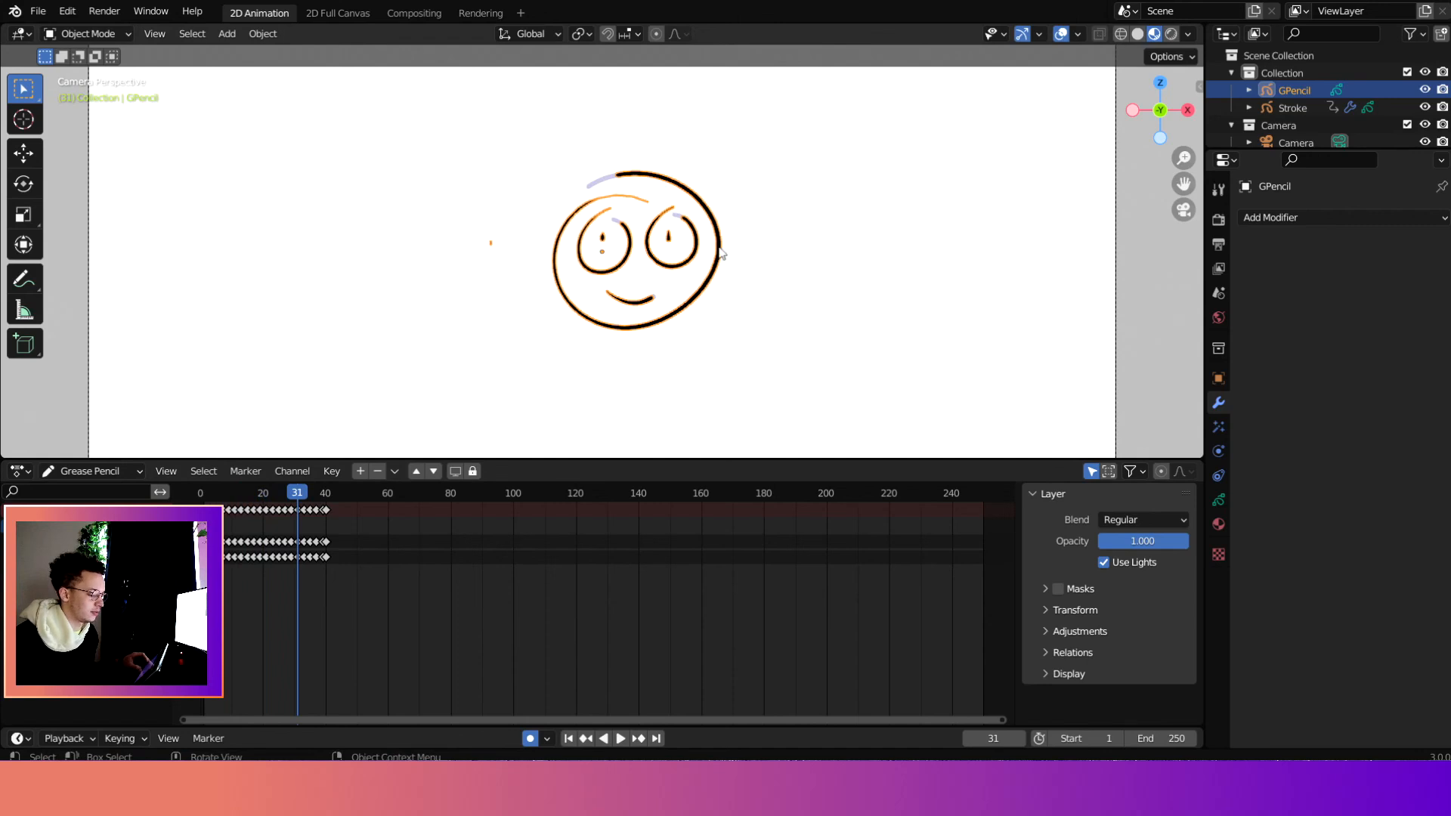
Enter Sculpt Mode and push the head outline and the right eye's upper stroke out of shape at frame 31.
scroll(654, 173, "up", 4)
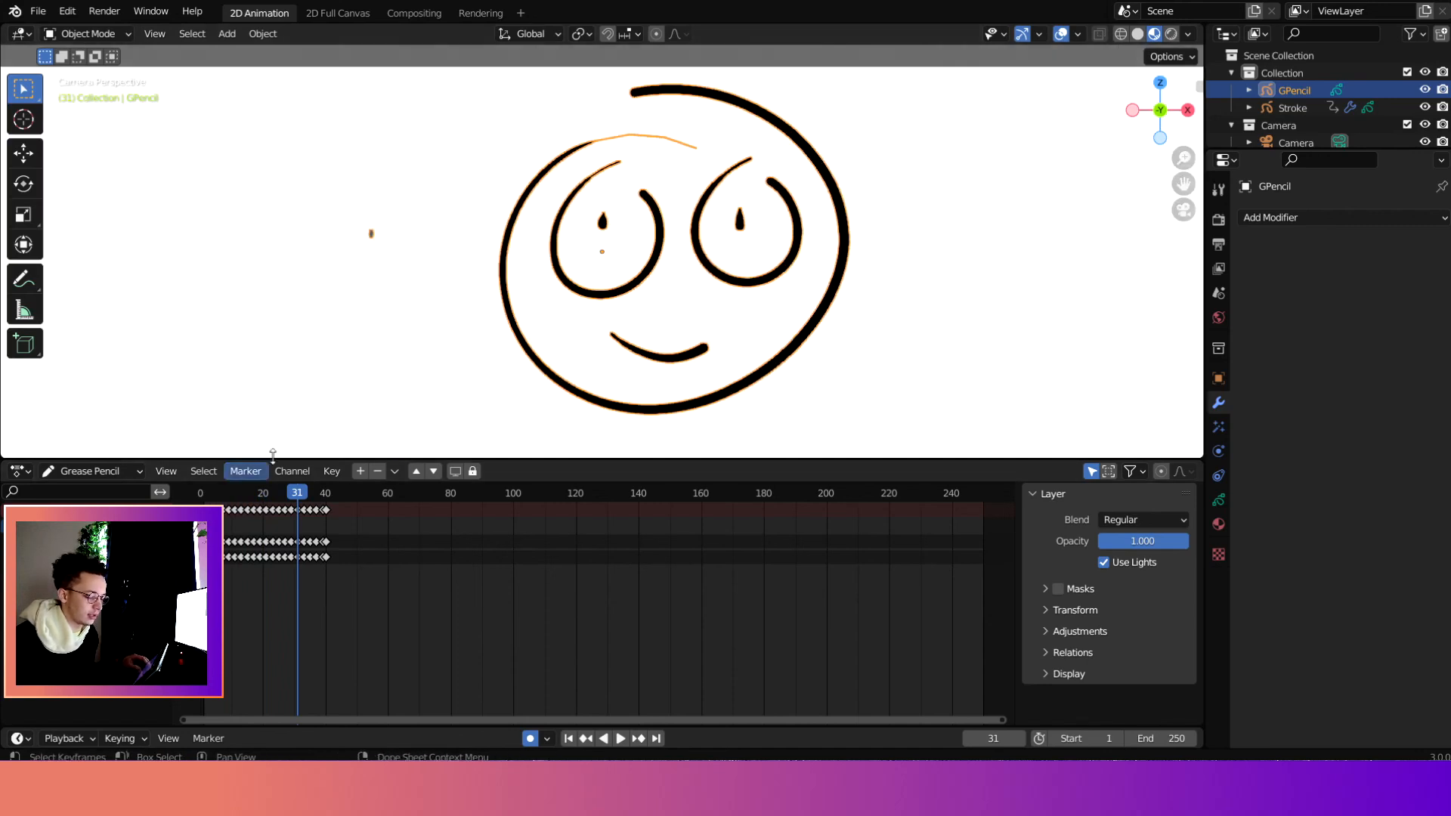
left_click(87, 34)
left_click(76, 86)
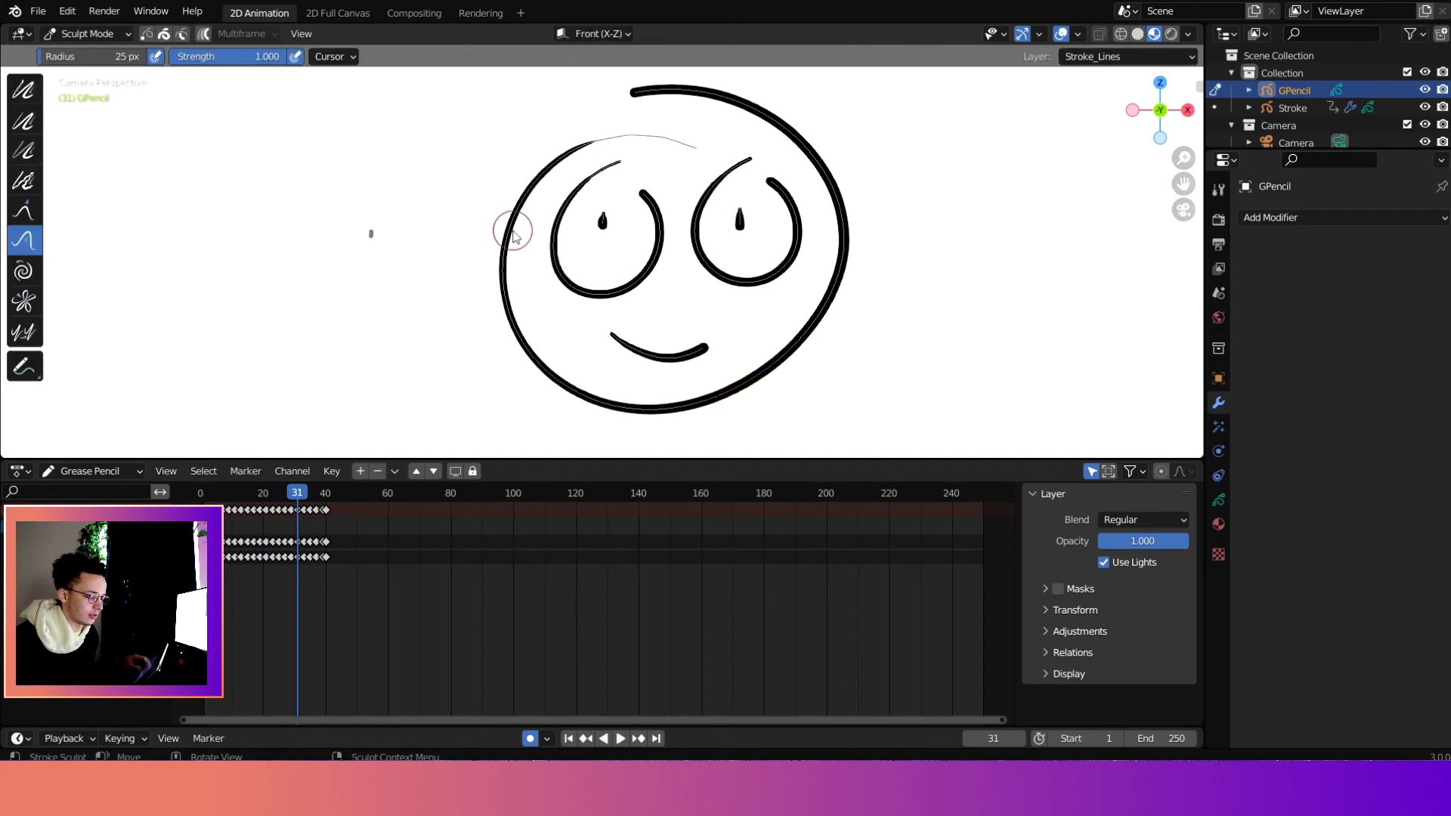
left_click_drag(671, 102, 751, 113)
left_click_drag(716, 182, 755, 155)
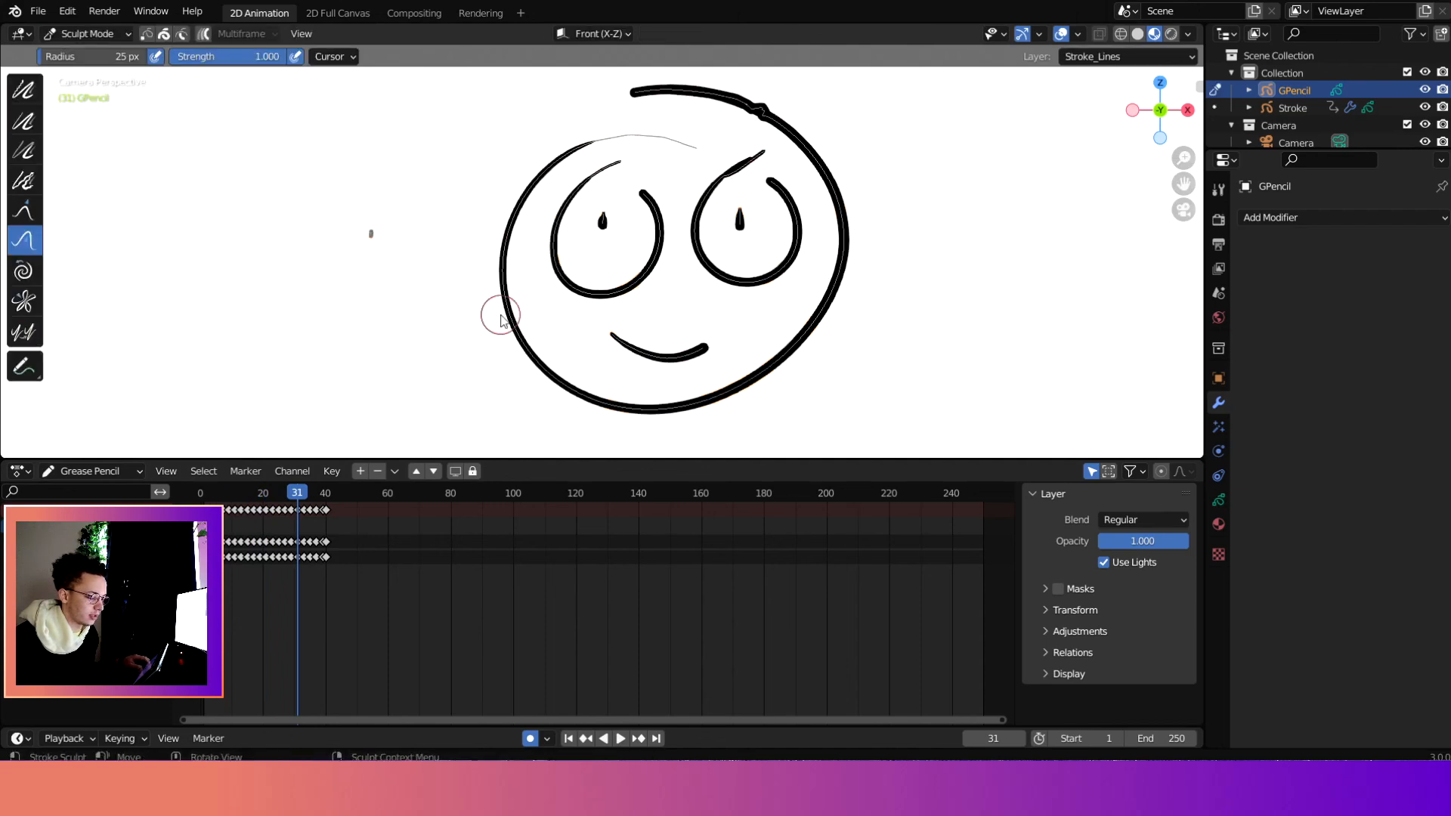
Play and scrub through the baked drawing animation, and stop it at frame 0.
key("space")
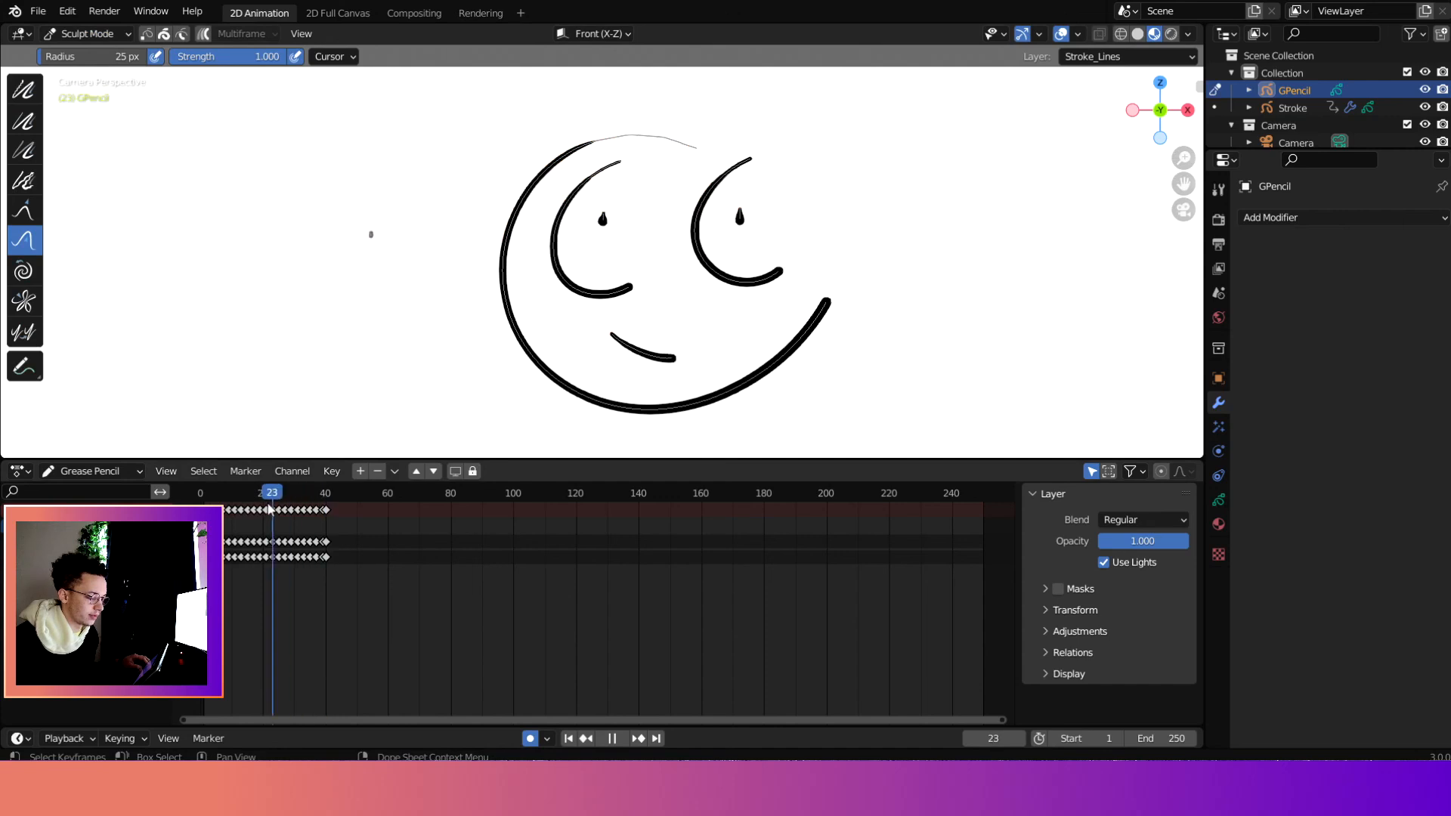
mouse_move(377, 496)
left_mouse_down()
mouse_move(247, 517)
mouse_move(199, 492)
left_mouse_up()
key("space")
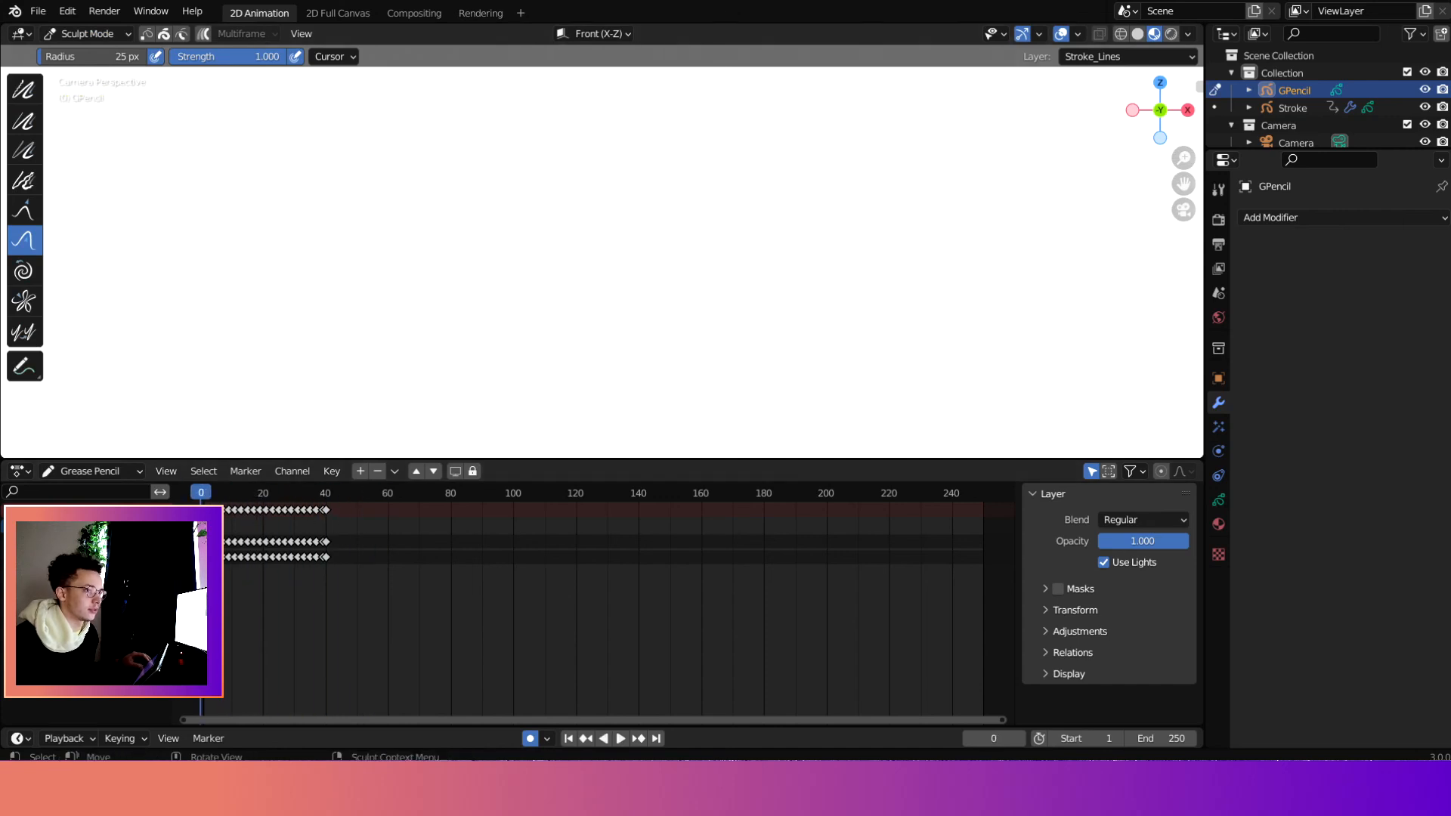